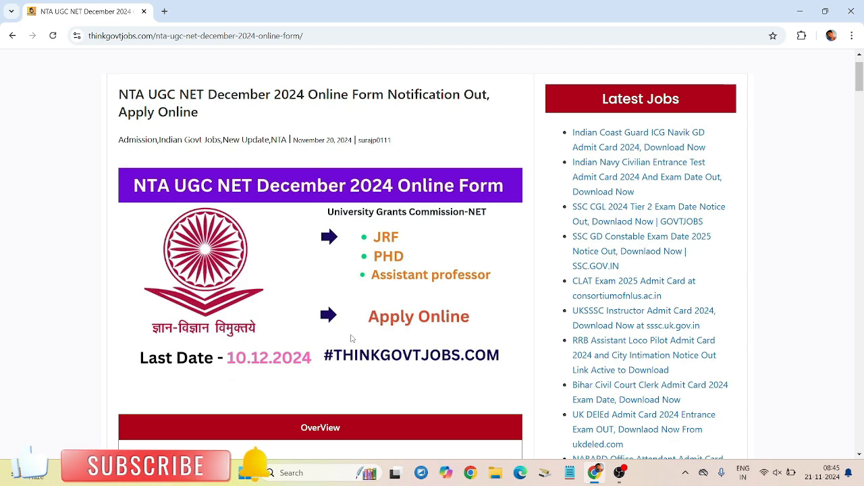
Step: Scroll the article and highlight the JRF age limit of not more than 30 years
scroll(351, 337, "down", 3)
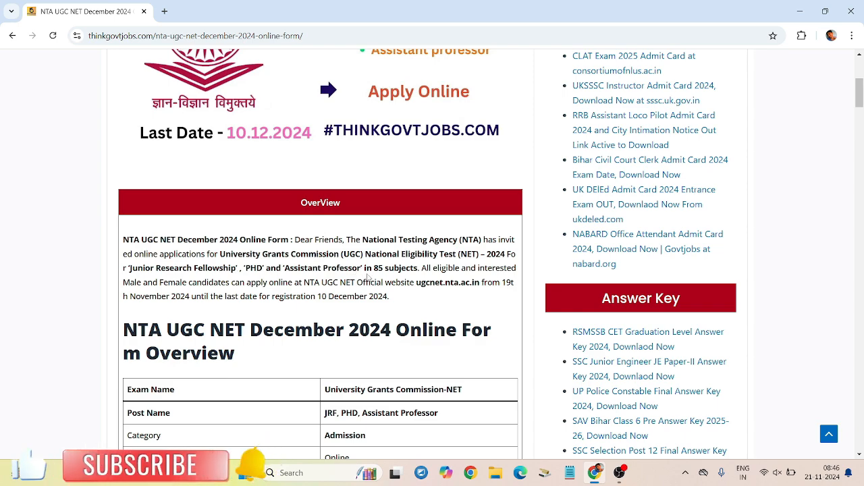
scroll(400, 319, "down", 8)
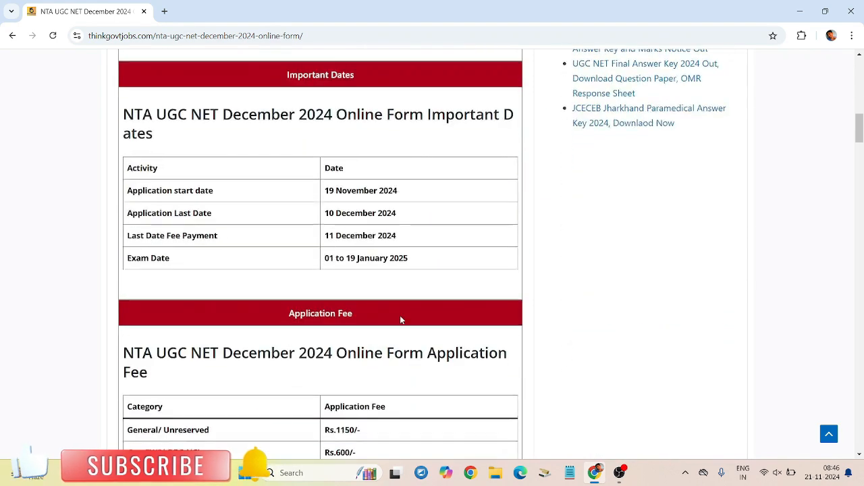
scroll(401, 320, "down", 7)
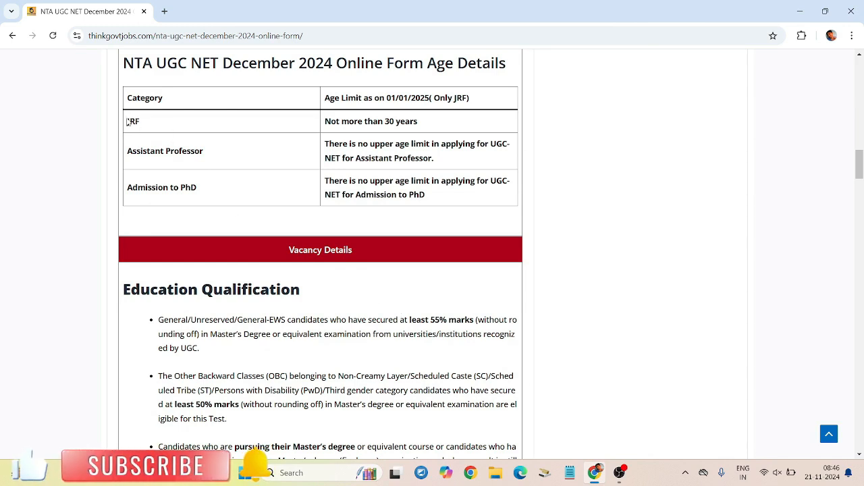
left_click_drag(129, 120, 218, 129)
left_click(401, 133)
left_click_drag(418, 122, 326, 118)
left_click(328, 117)
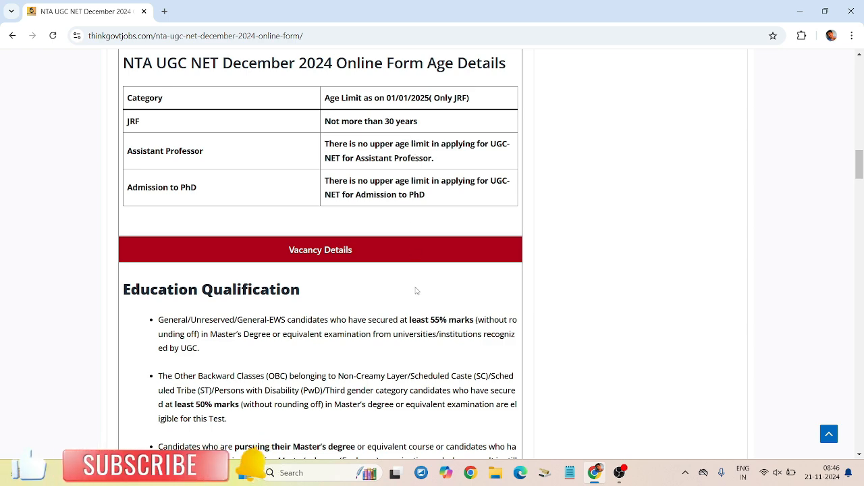
scroll(413, 291, "down", 2)
scroll(410, 287, "down", 2)
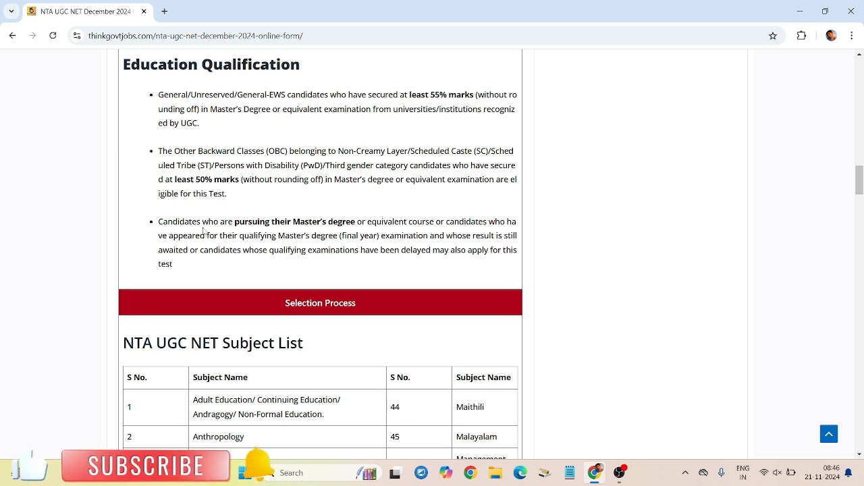
Step: Highlight the eligibility text on pursuing a Master's degree and the 55% marks requirement
left_click_drag(235, 221, 458, 220)
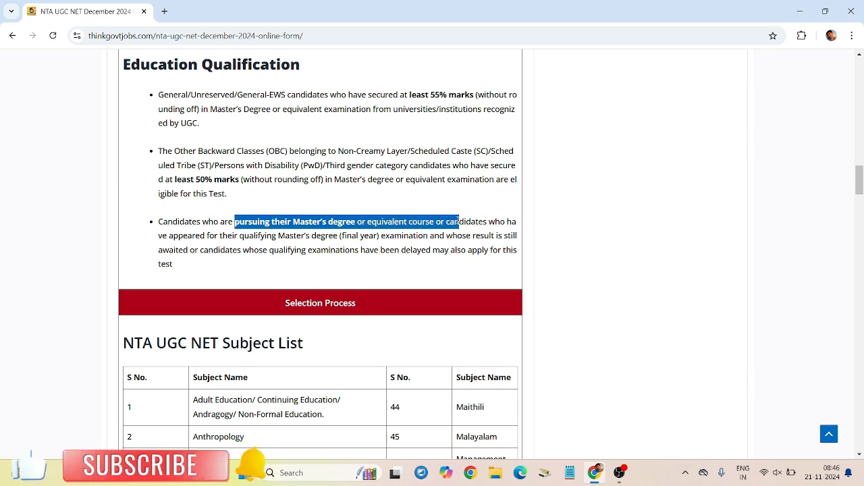
left_click(442, 232)
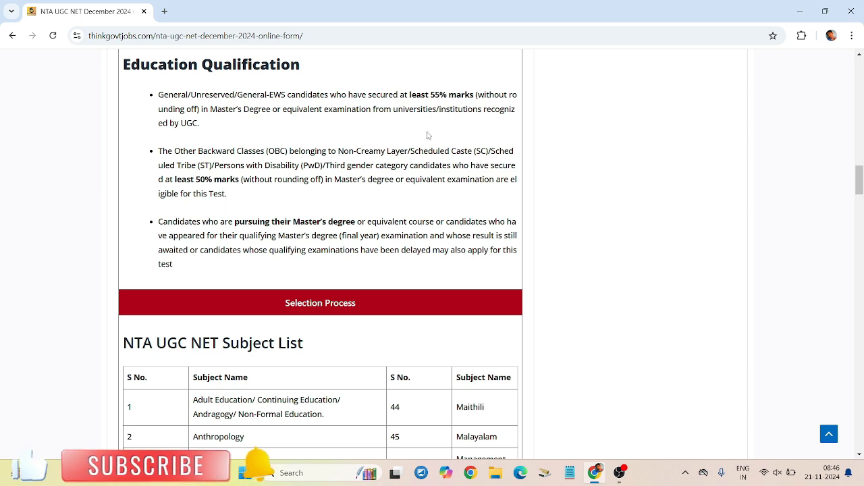
left_click_drag(410, 94, 480, 110)
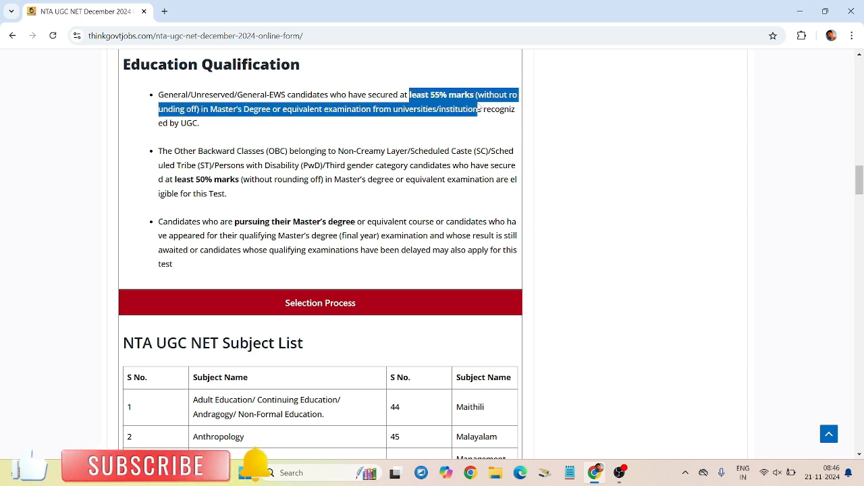
left_click(479, 110)
left_click_drag(410, 94, 479, 110)
left_click(479, 109)
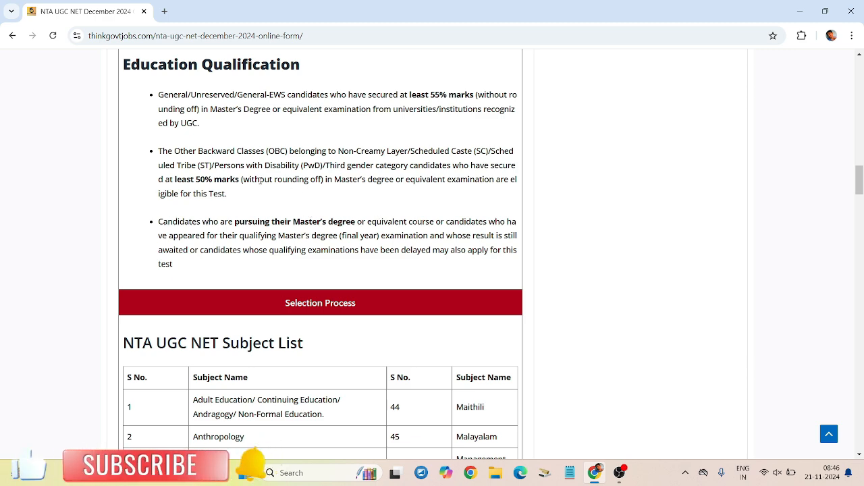
Step: Scroll down to the Important Links table and open the Apply Online link
scroll(312, 206, "down", 3)
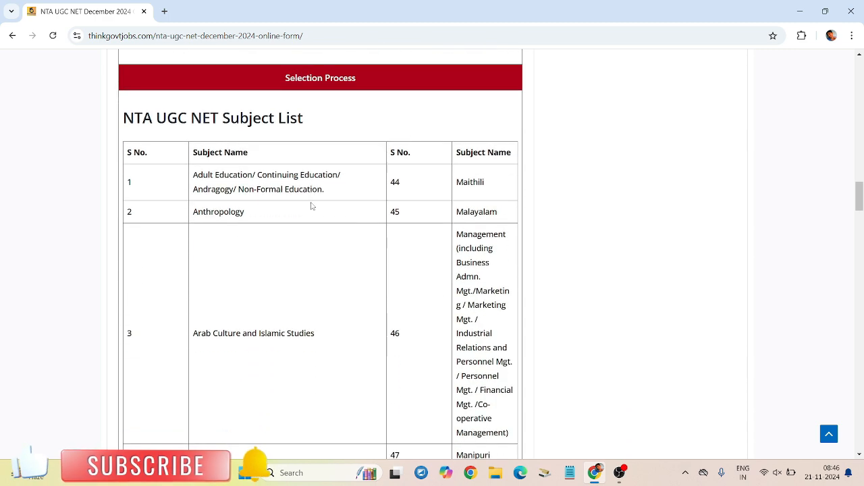
left_click_drag(147, 125, 320, 145)
scroll(348, 257, "down", 6)
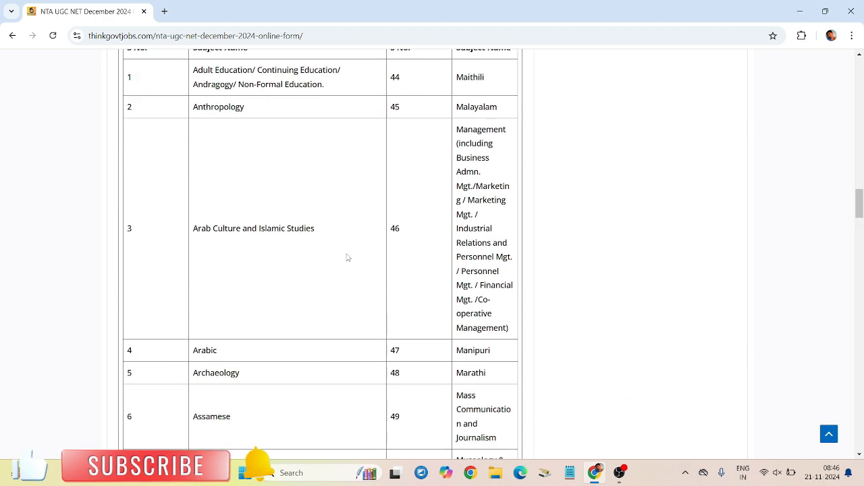
scroll(348, 257, "down", 8)
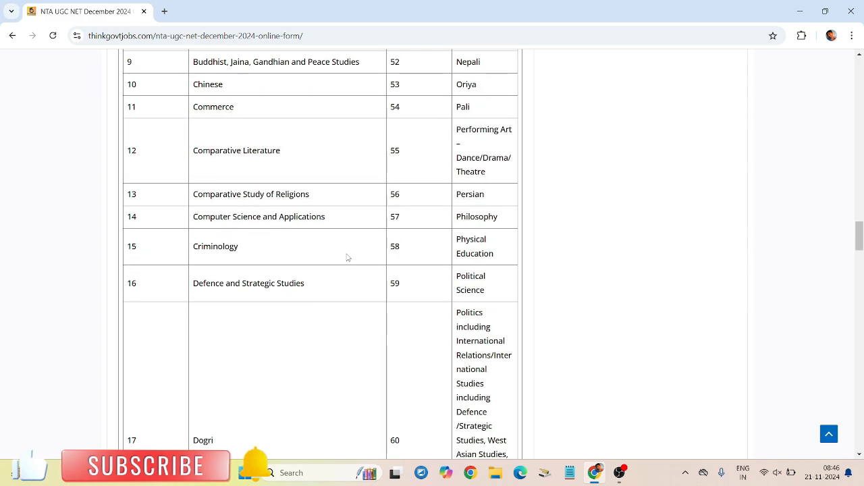
scroll(347, 257, "down", 15)
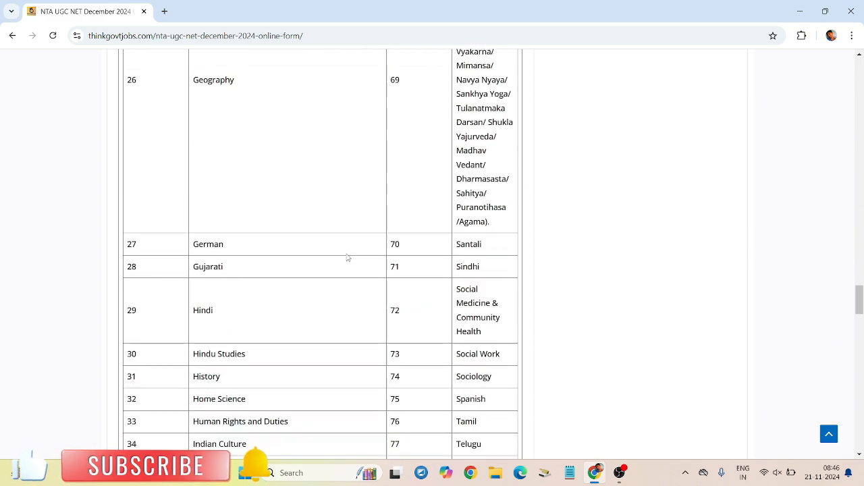
scroll(348, 257, "down", 9)
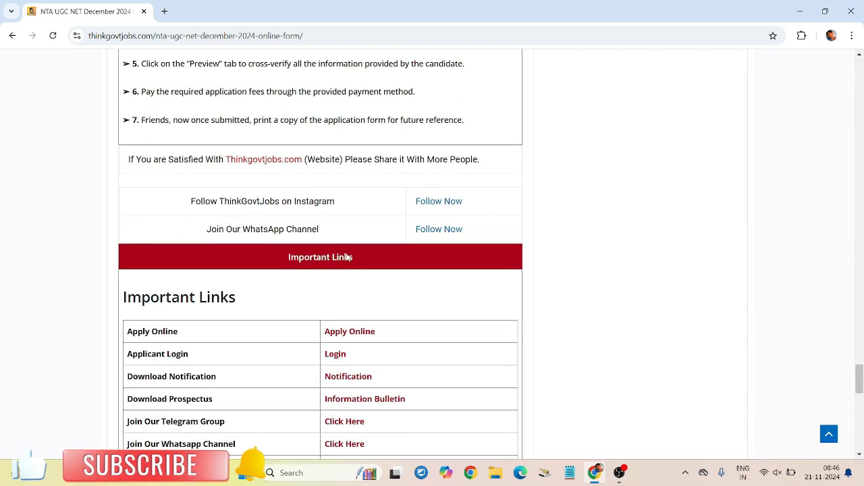
left_click_drag(128, 218, 218, 223)
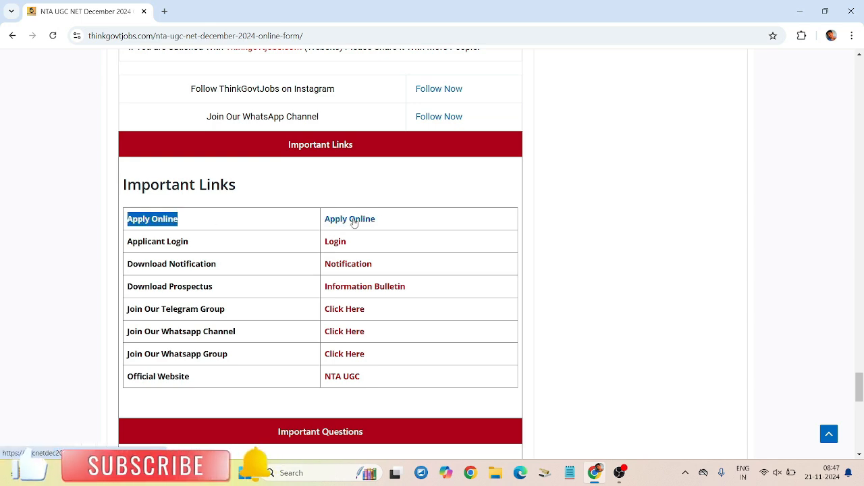
left_click(354, 223)
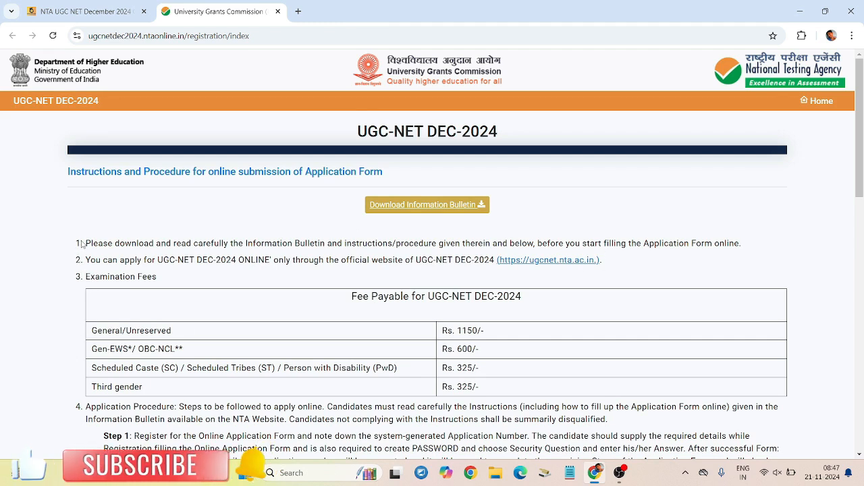
left_click_drag(81, 244, 422, 245)
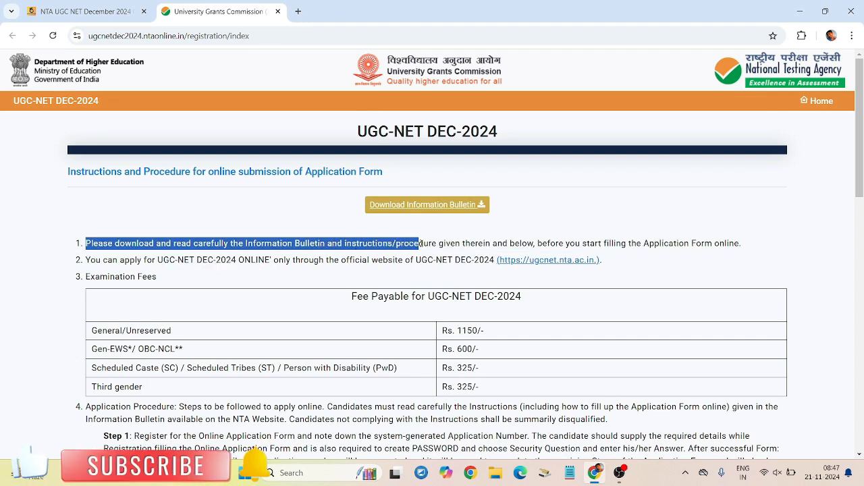
left_click(423, 245)
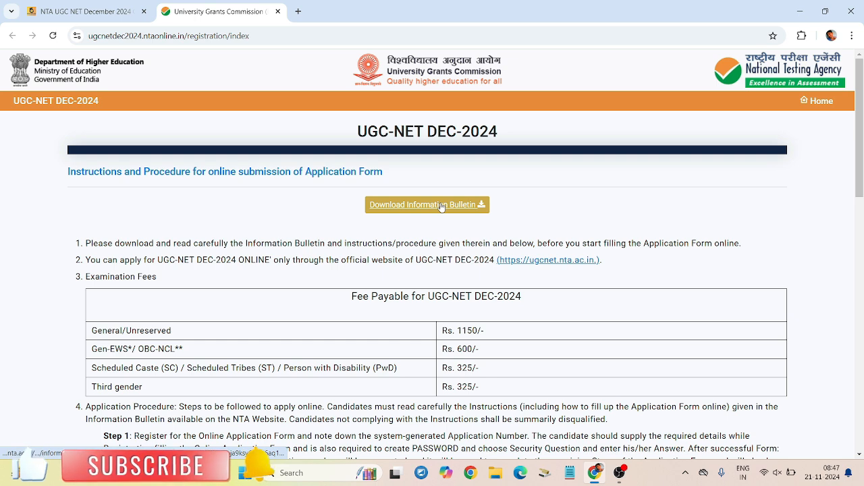
scroll(441, 206, "down", 1)
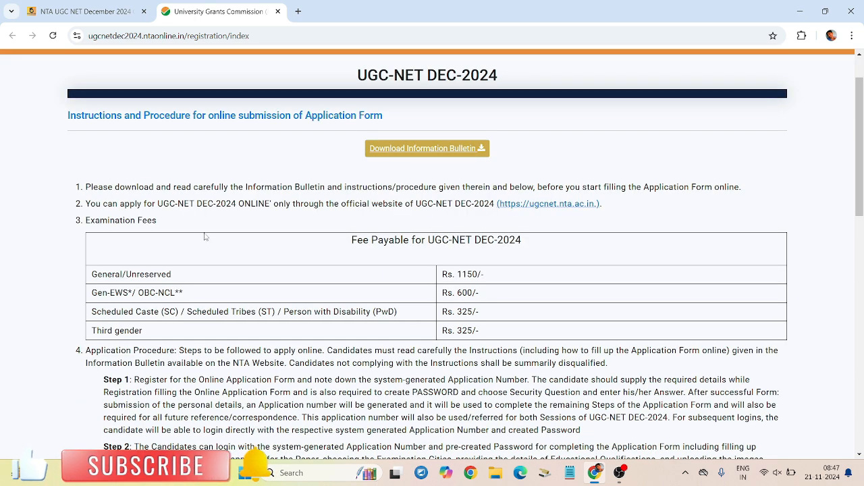
left_click_drag(347, 244, 546, 242)
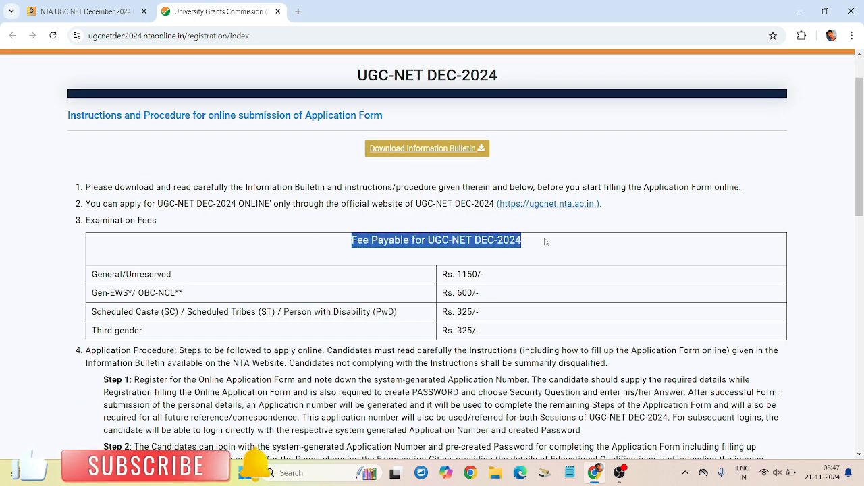
left_click(546, 241)
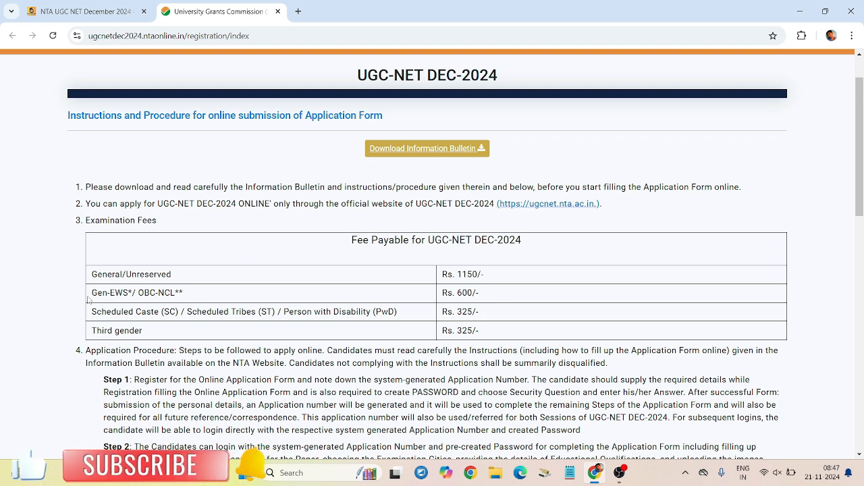
left_click_drag(91, 278, 174, 276)
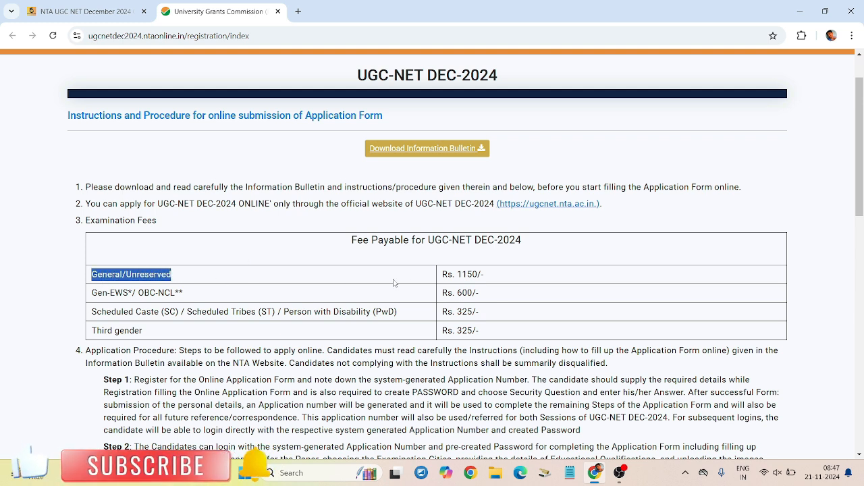
left_click_drag(456, 274, 531, 278)
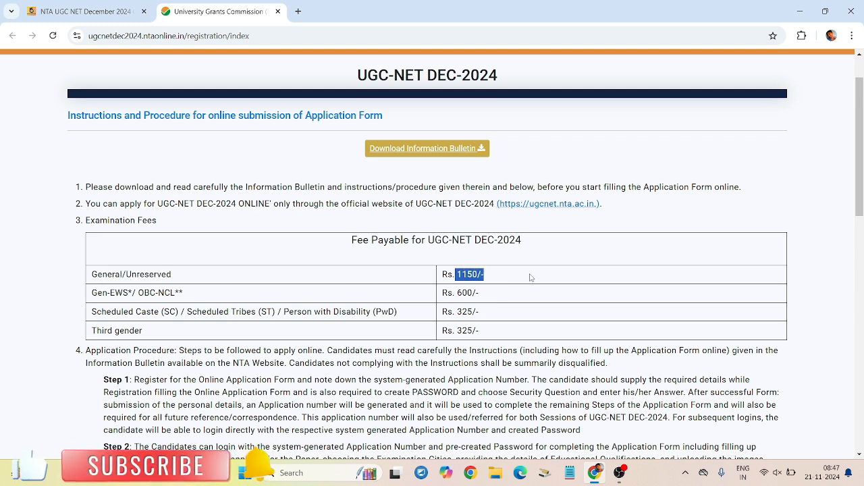
left_click_drag(110, 293, 181, 292)
left_click(181, 292)
left_click_drag(458, 291, 517, 295)
left_click(517, 295)
left_click_drag(91, 311, 482, 314)
left_click(482, 313)
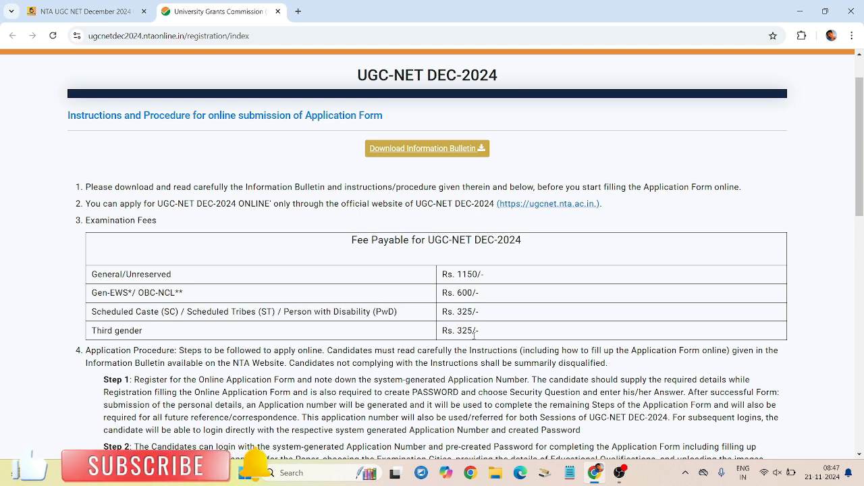
left_click_drag(478, 331, 443, 331)
left_click(442, 331)
Step: Scroll to the bottom of the instructions and tick the Information Bulletin declaration checkbox
scroll(444, 332, "down", 3)
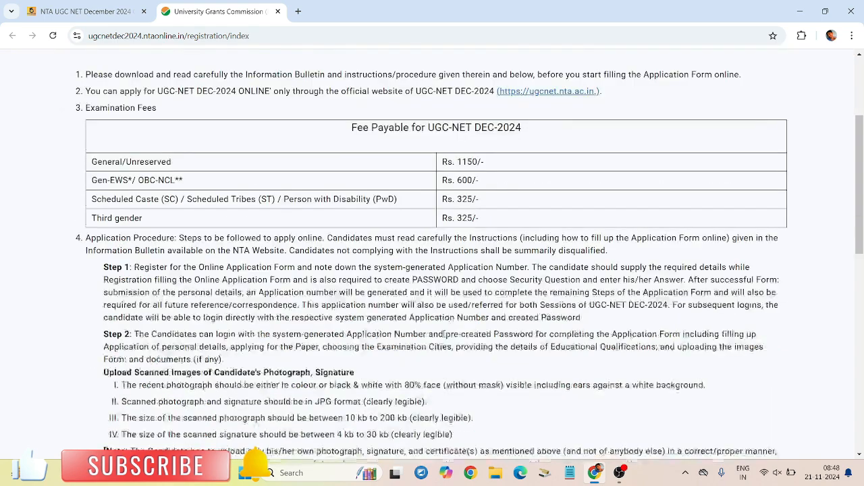
scroll(444, 332, "down", 2)
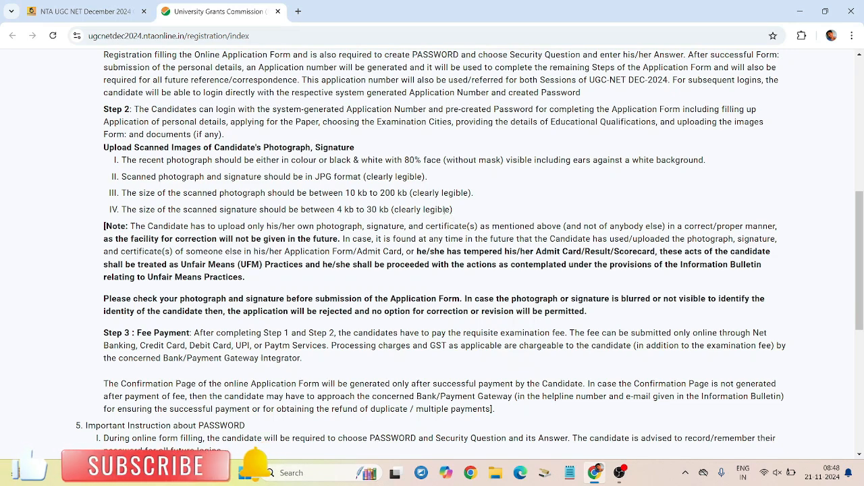
scroll(421, 255, "down", 3)
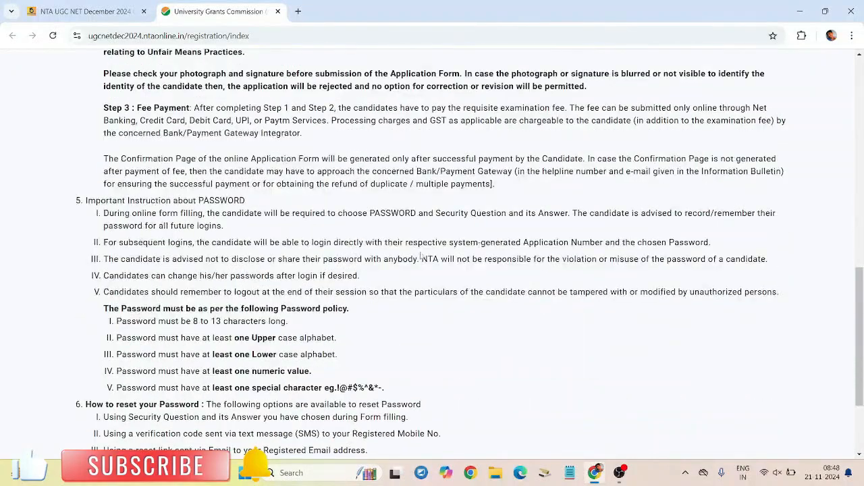
scroll(421, 255, "down", 2)
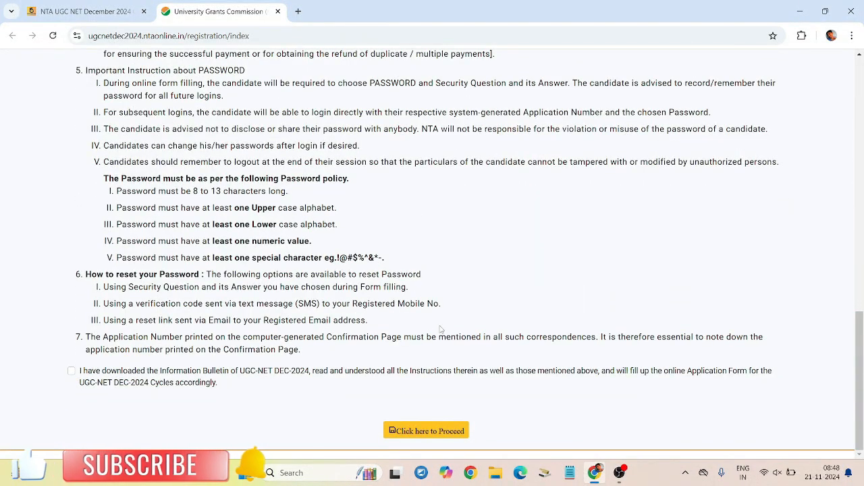
left_click(70, 371)
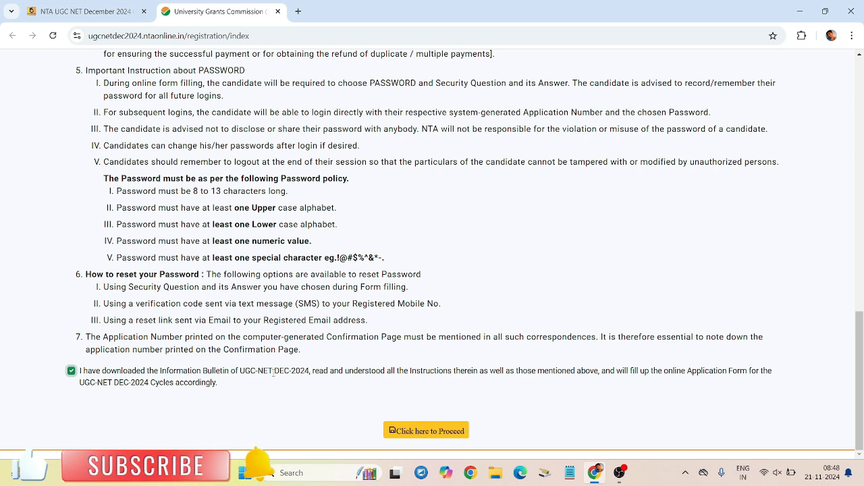
left_click(436, 432)
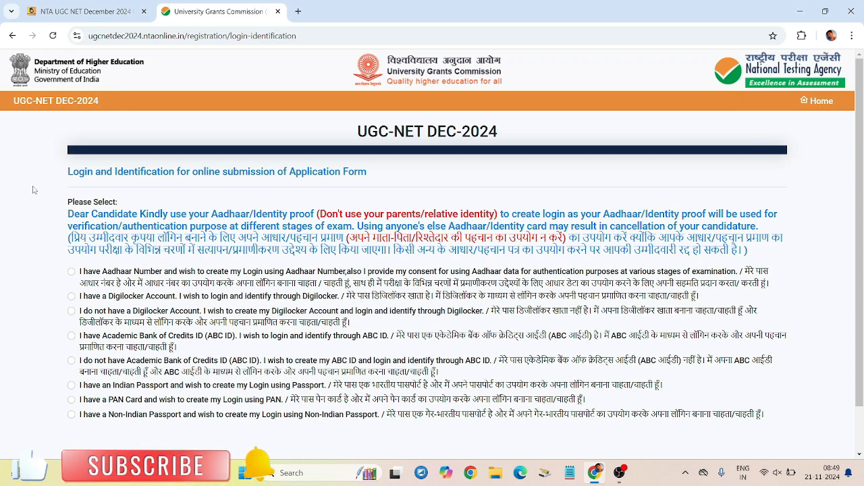
left_click_drag(70, 237, 518, 254)
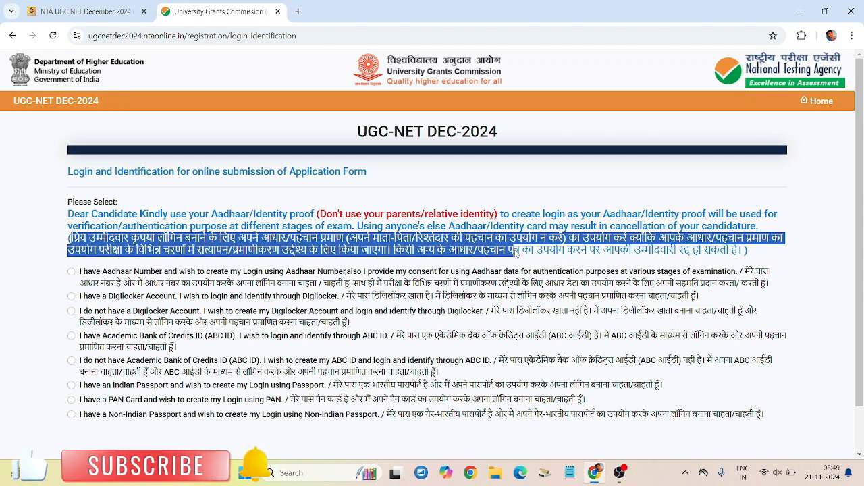
left_click(516, 253)
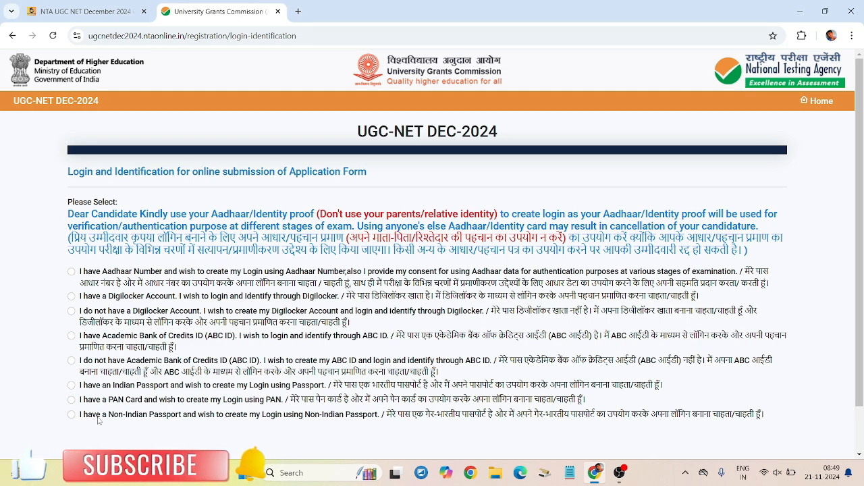
scroll(135, 405, "down", 1)
scroll(225, 378, "up", 1)
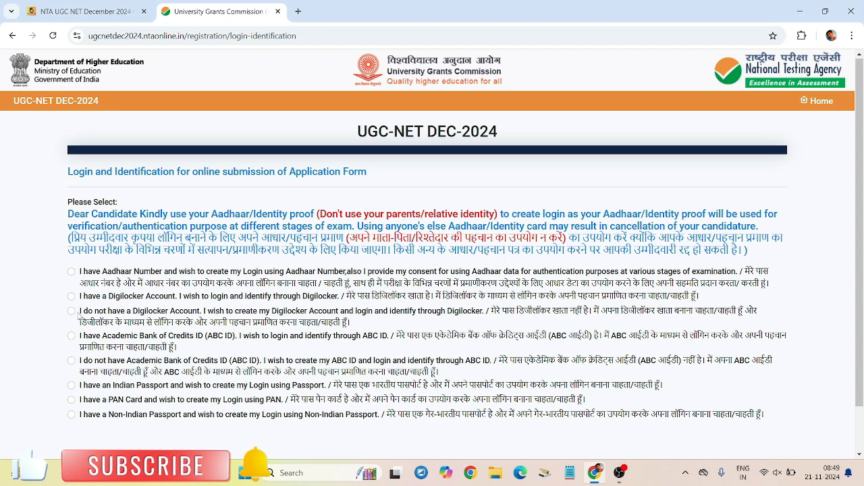
Step: Select 'I have Aadhaar Number' and scroll down to the Aadhaar Number field
left_click(72, 272)
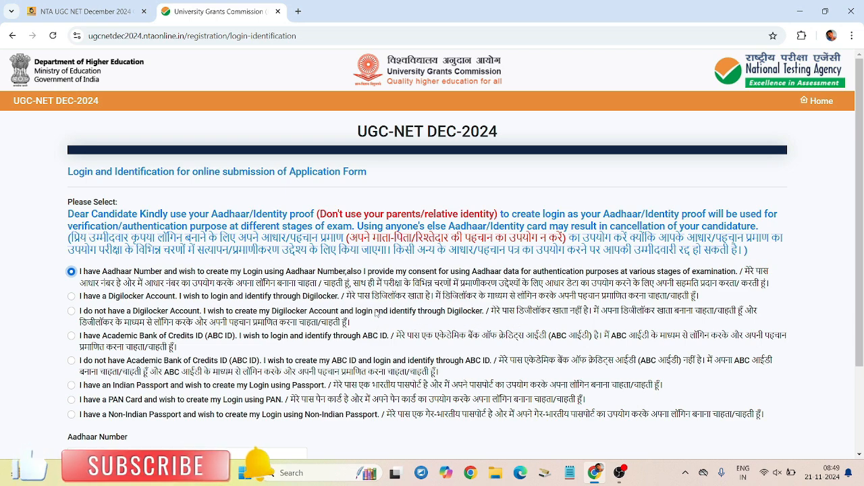
scroll(375, 313, "down", 1)
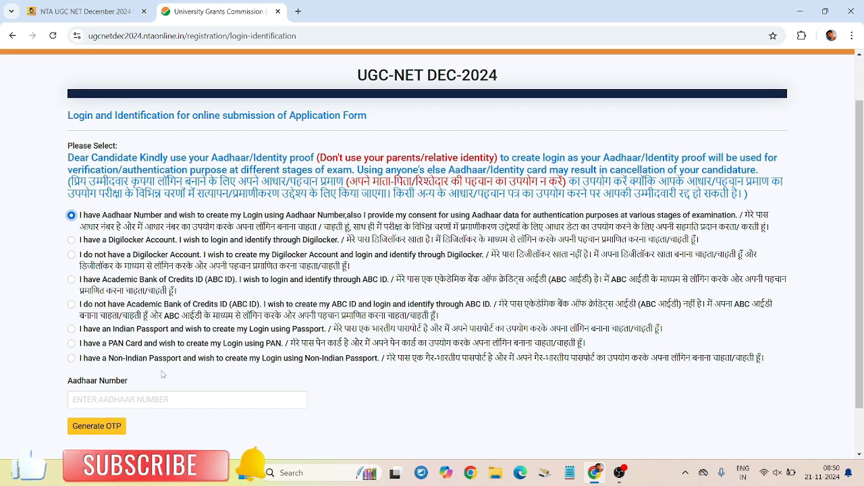
scroll(162, 376, "down", 2)
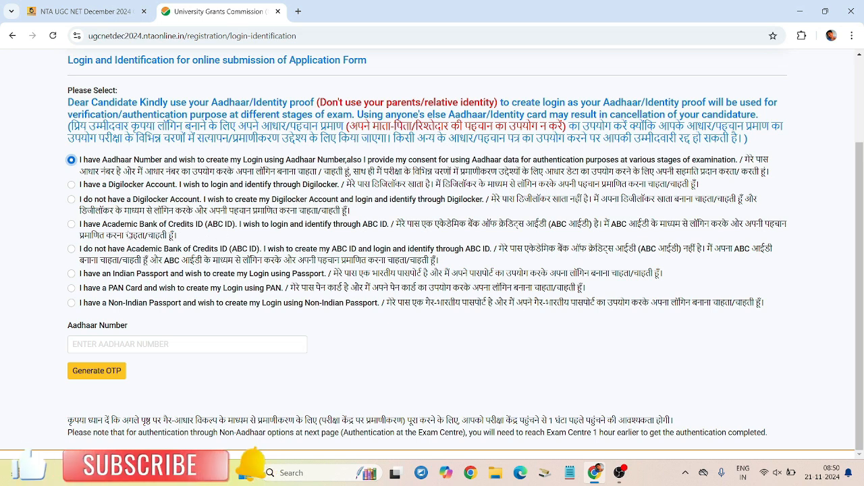
Step: Reselect the Aadhaar option, generate the OTP and place the cursor in the Enter OTP box
left_click(73, 185)
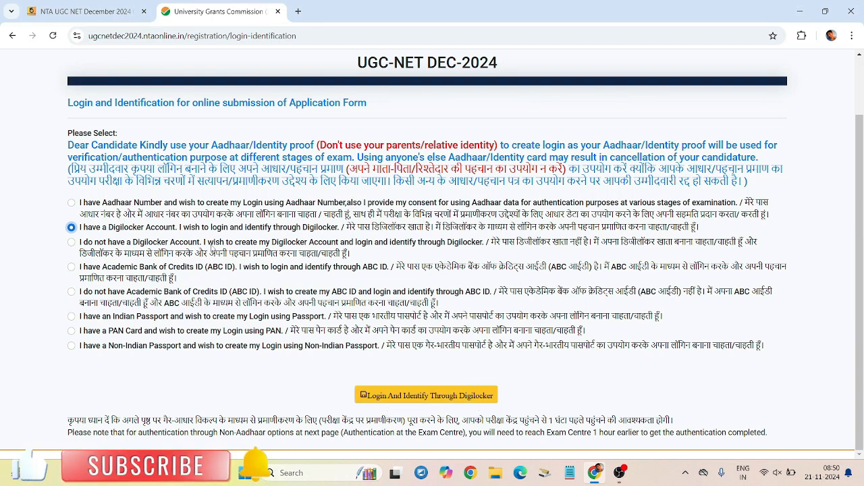
left_click(81, 202)
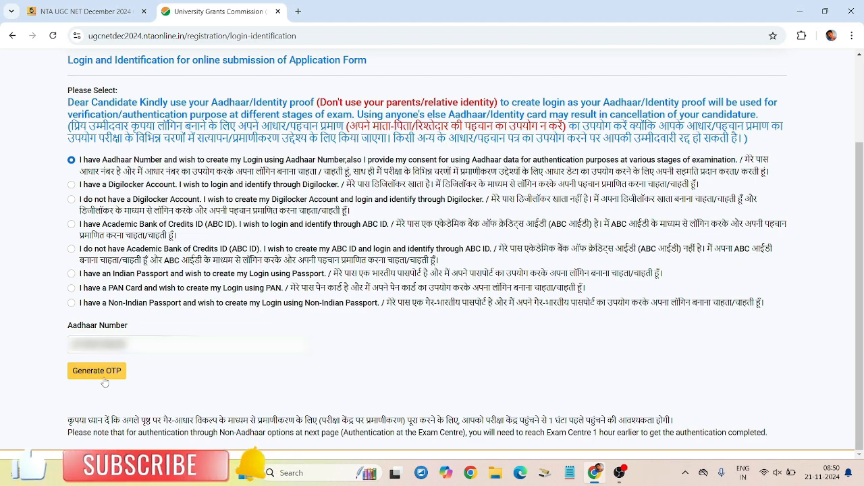
left_click(104, 379)
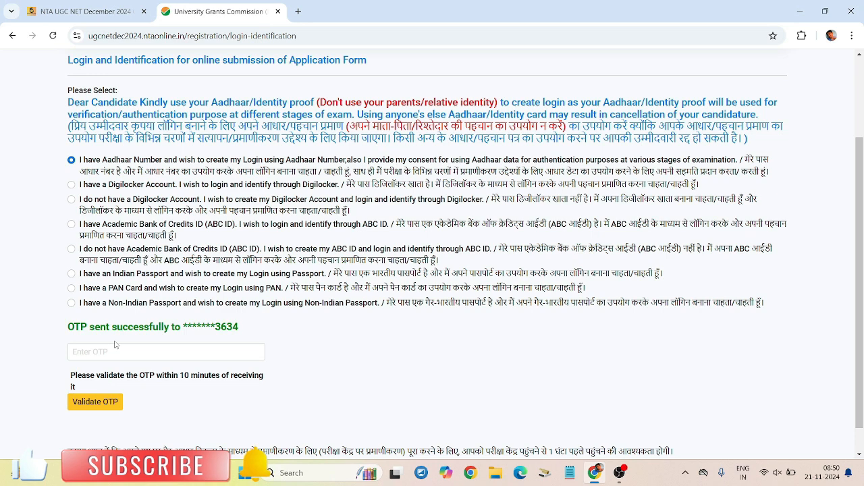
left_click(123, 357)
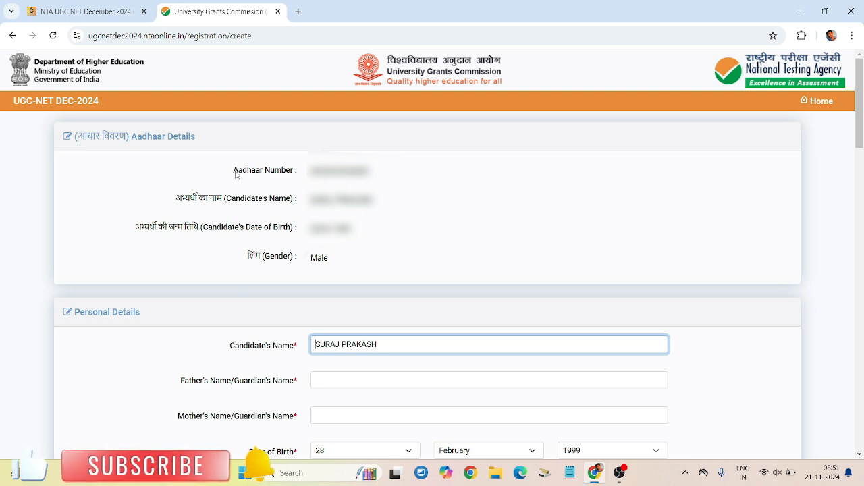
Step: Highlight the pre-filled Aadhaar number, candidate name and date of birth details
left_click_drag(235, 170, 277, 174)
left_click(385, 172)
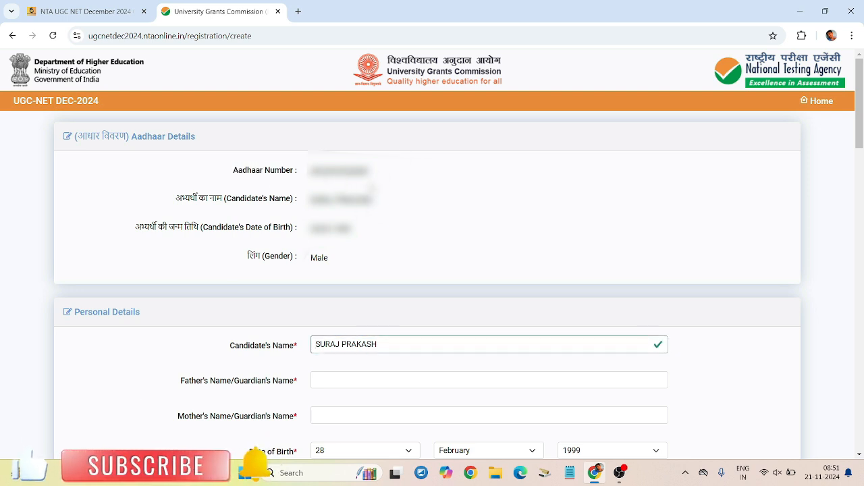
left_click_drag(178, 196, 376, 200)
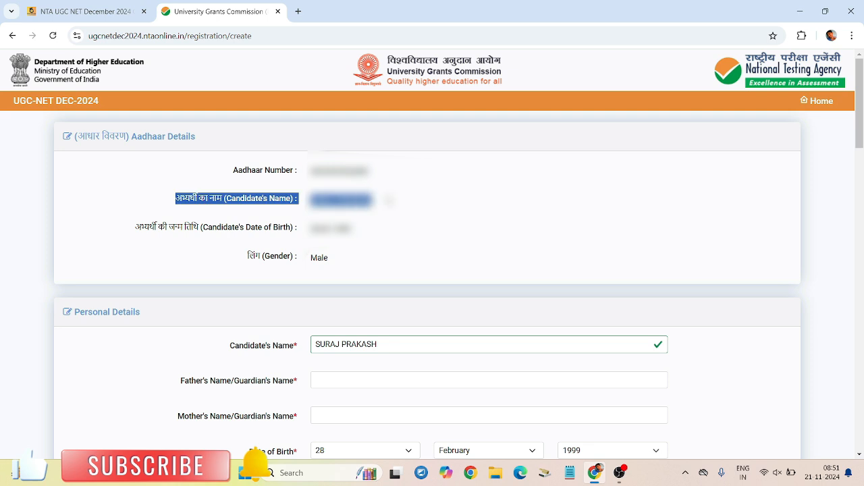
left_click(375, 200)
left_click_drag(138, 228, 355, 233)
left_click(381, 249)
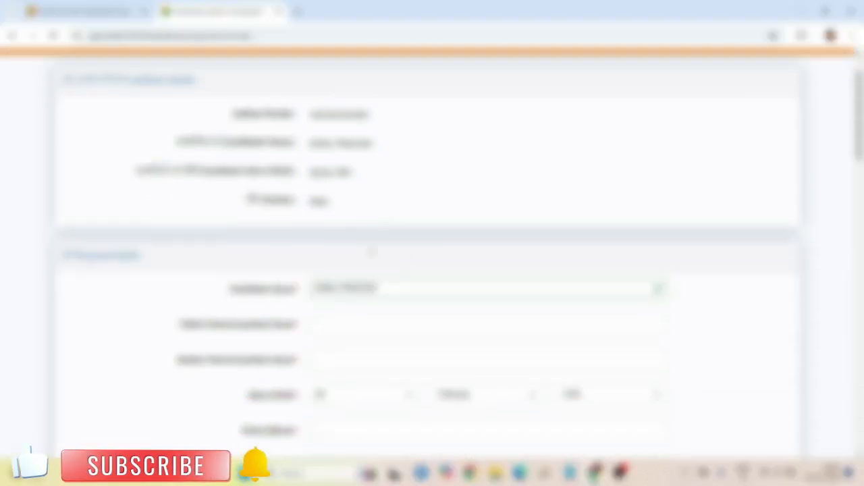
left_click(403, 286)
scroll(396, 289, "down", 3)
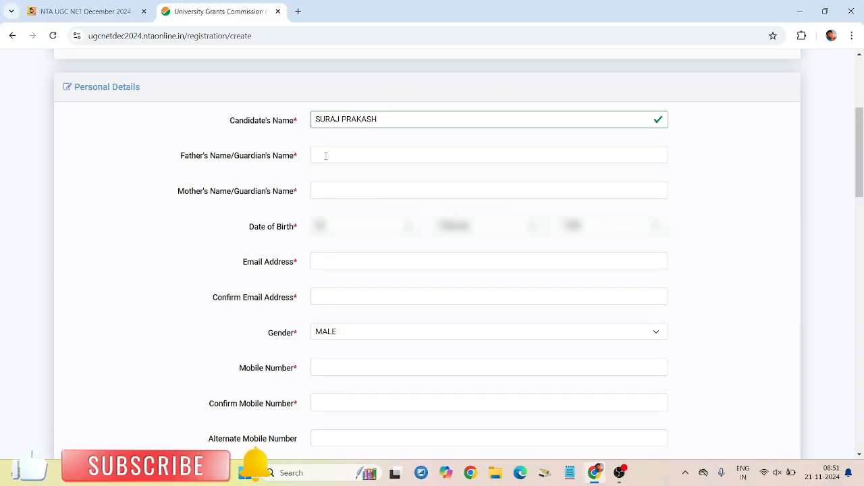
Step: Enter the father's/guardian's name and the mother's/guardian's name
left_click(346, 155)
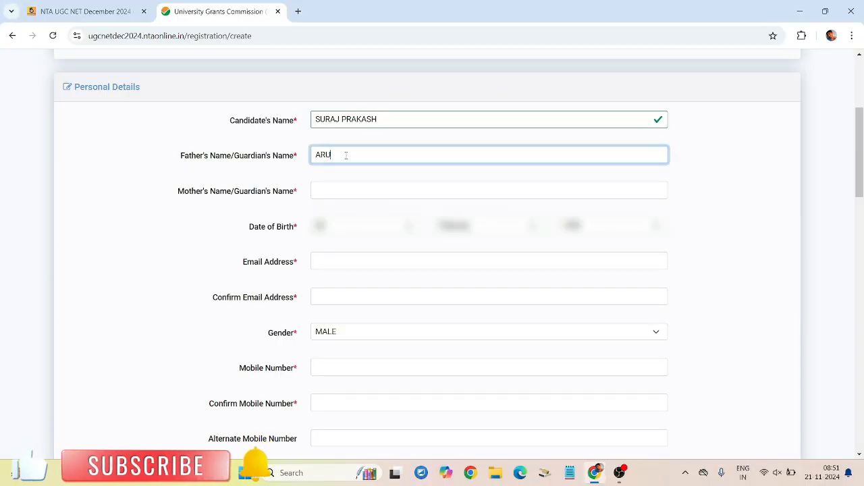
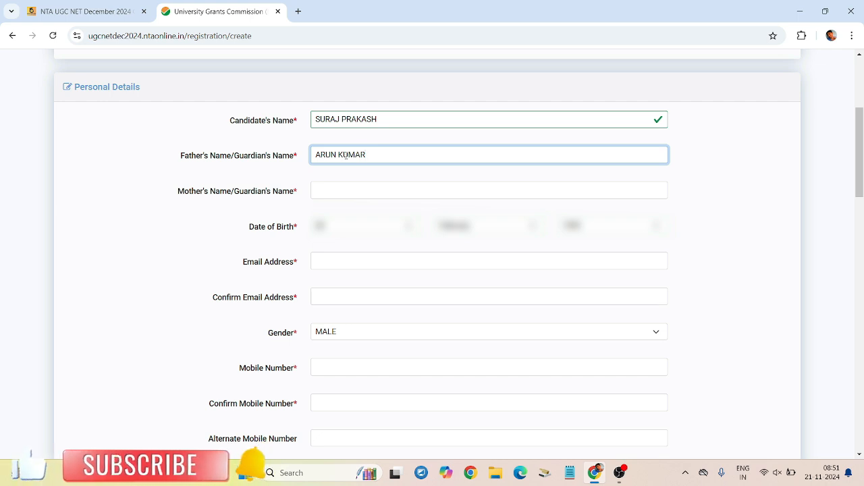
left_click(373, 189)
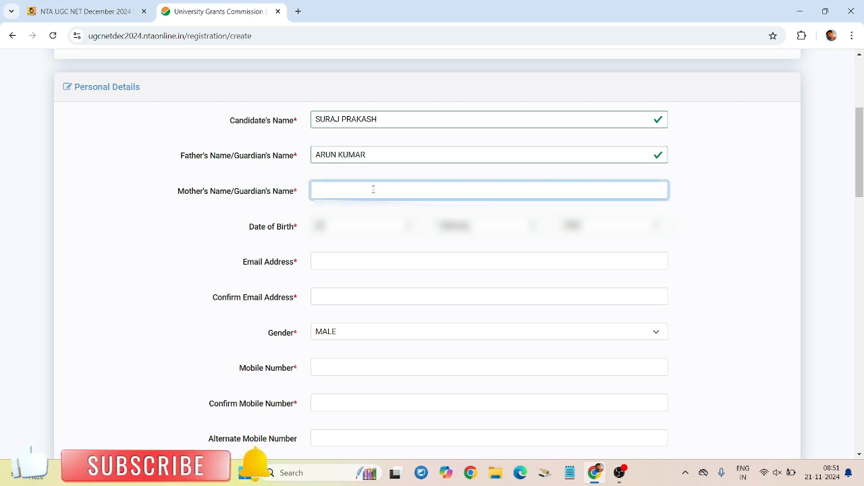
type("ALKA")
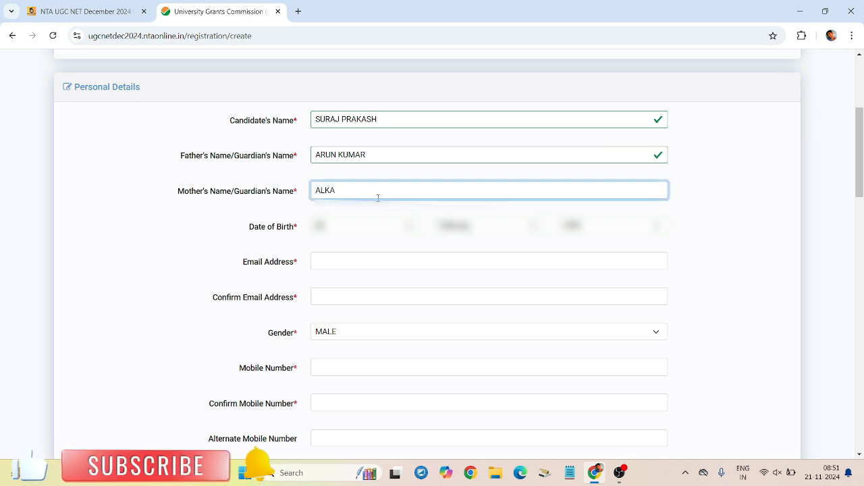
scroll(674, 229, "down", 1)
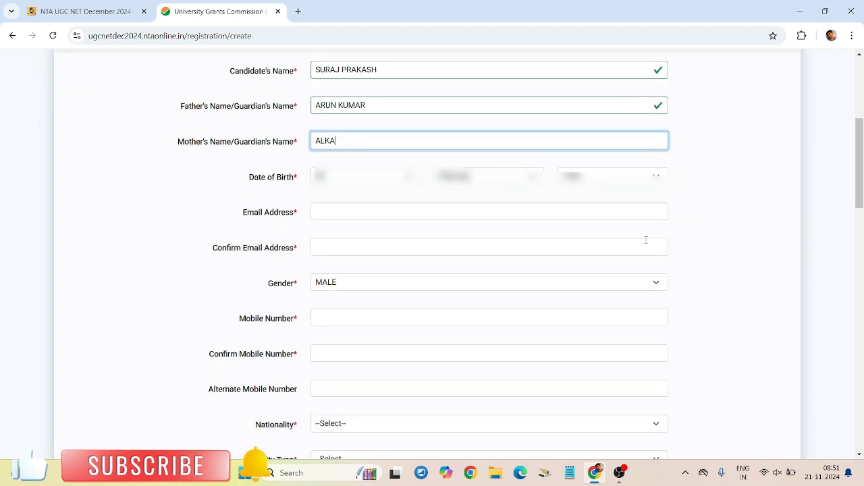
Step: Keep 28 as the birth day, enter the e-mail address and paste it into Confirm Email
left_click(368, 173)
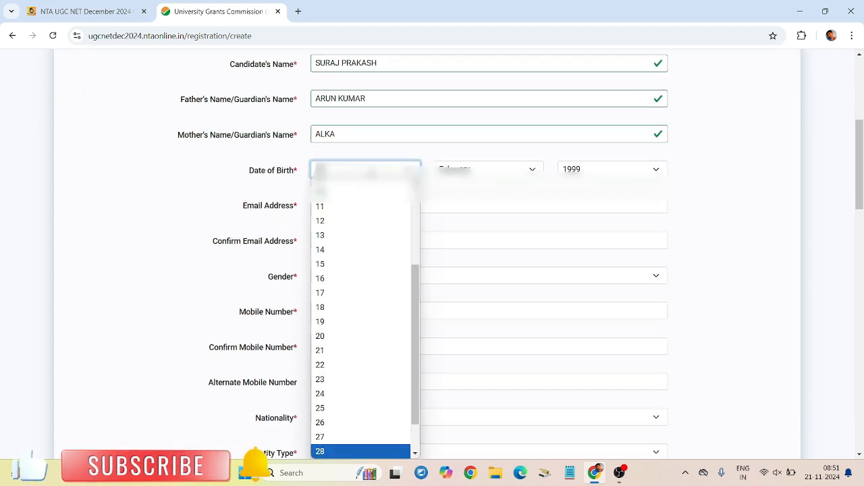
left_click(369, 174)
scroll(287, 113, "down", 2)
left_click(341, 91)
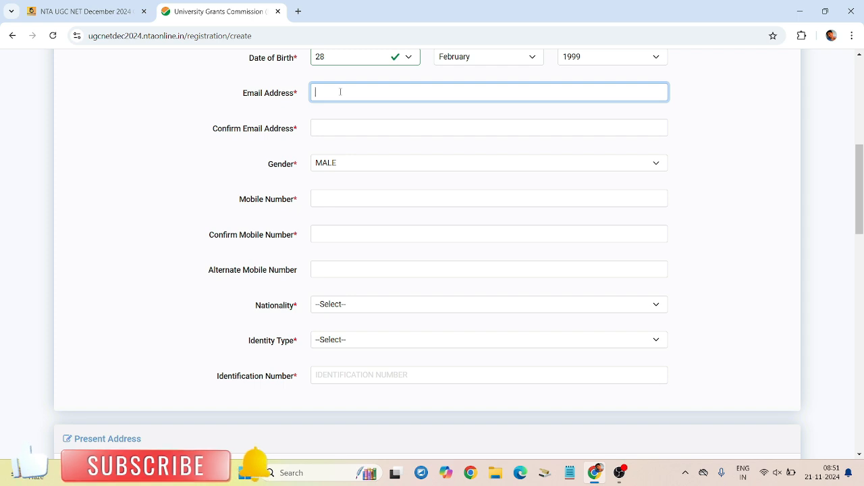
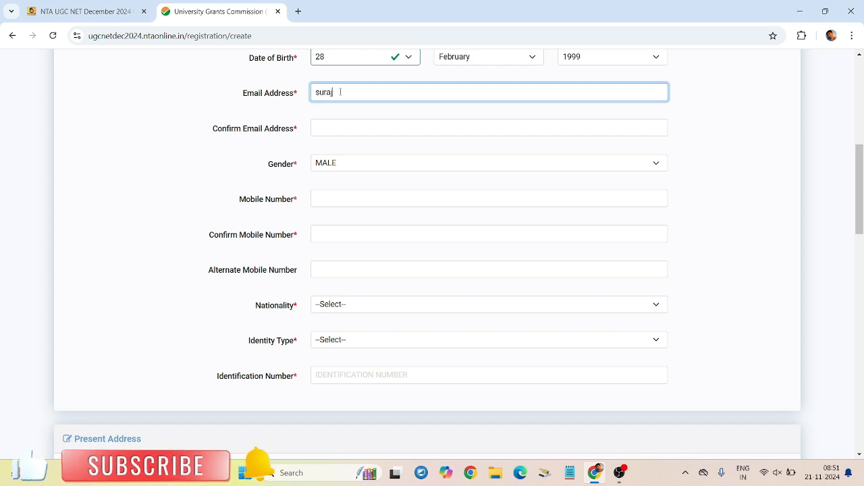
left_click(353, 127)
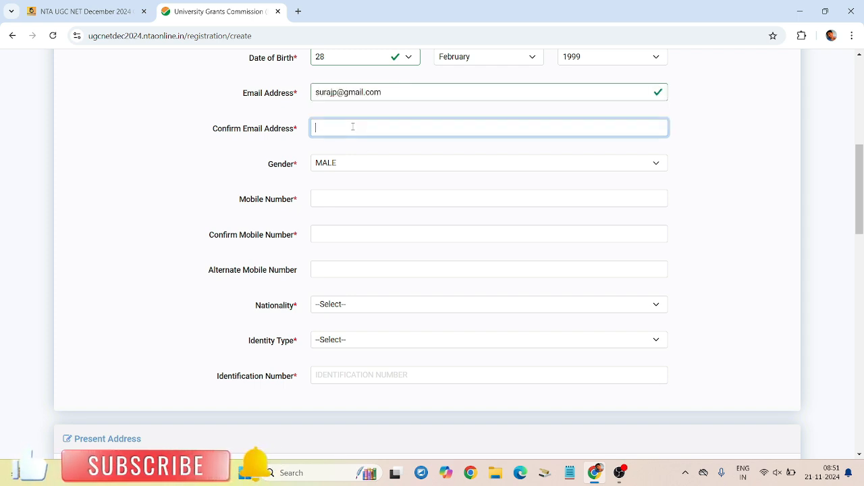
triple_click(381, 96)
key("ctrl+c")
left_click(390, 128)
key("ctrl+v")
Step: Keep Gender as MALE and go through the mobile number fields, leaving Alternate Mobile empty
left_click(409, 181)
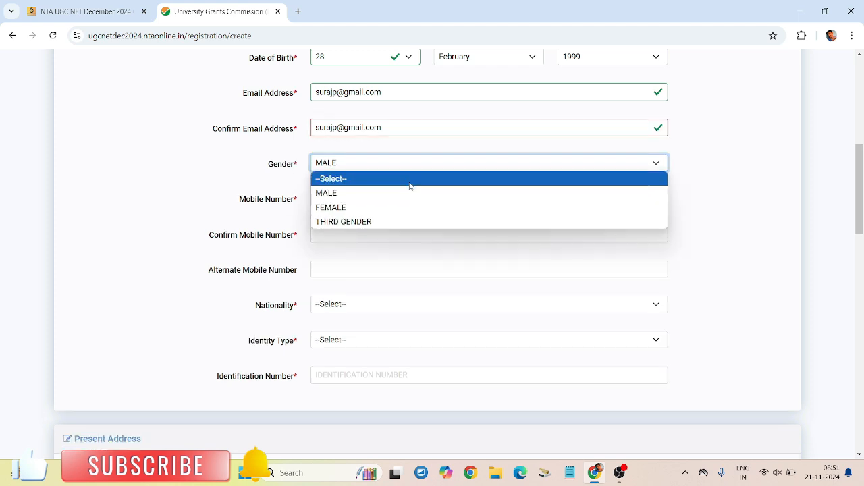
left_click(420, 145)
scroll(418, 146, "down", 1)
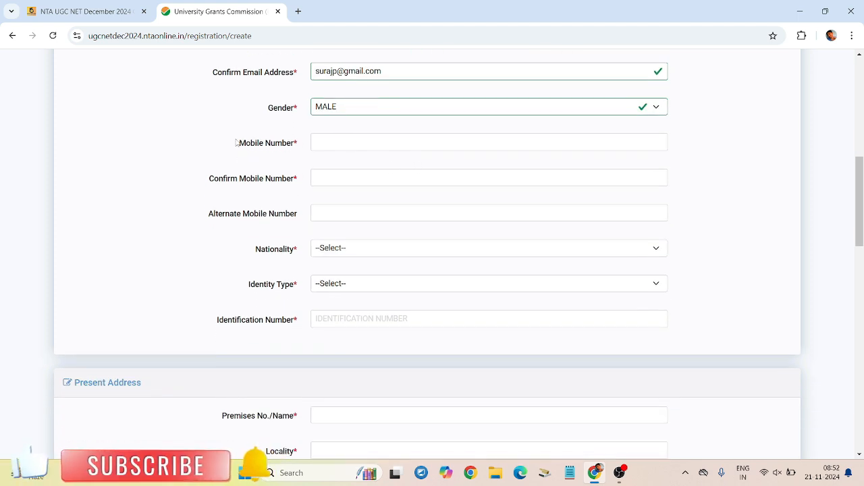
left_click_drag(237, 143, 294, 159)
left_click_drag(209, 182, 303, 184)
left_click(321, 137)
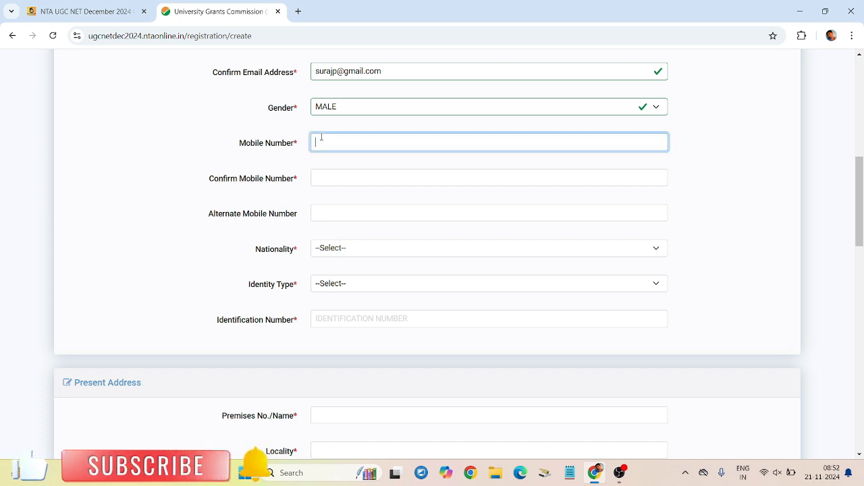
left_click(333, 179)
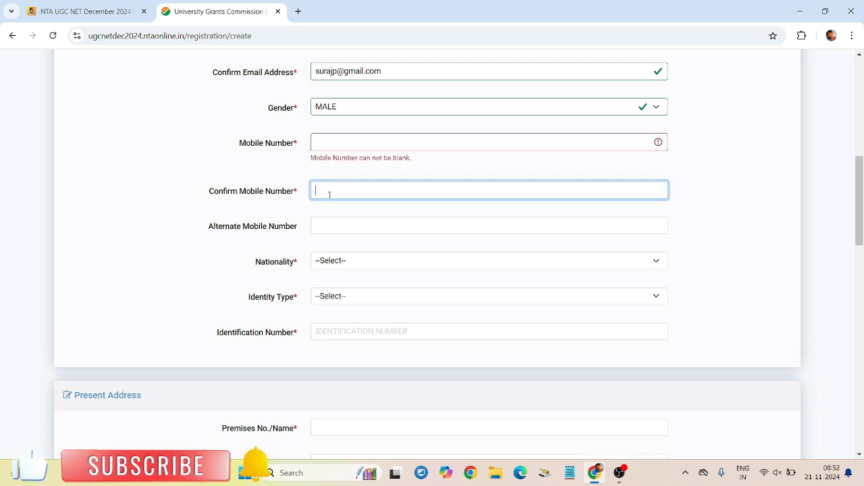
scroll(324, 212, "down", 1)
left_click(340, 173)
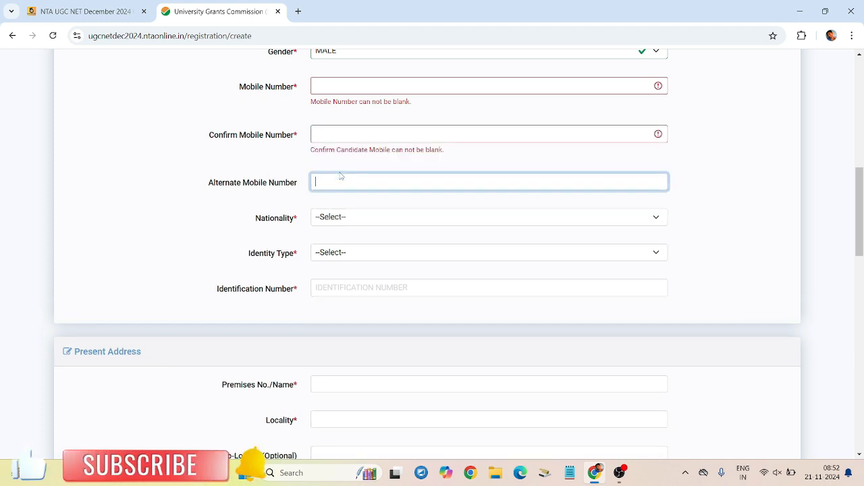
left_click(338, 164)
scroll(340, 166, "down", 1)
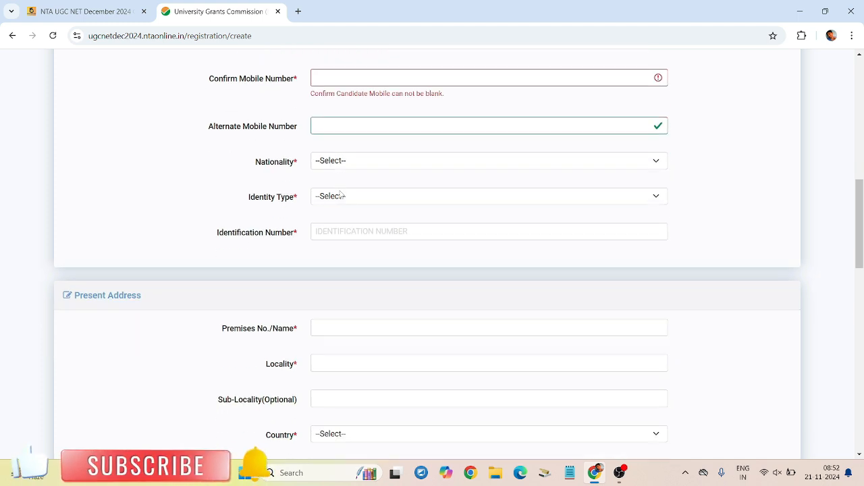
Step: Set Nationality to INDIAN and Identity Type to PAN CARD
left_click(342, 167)
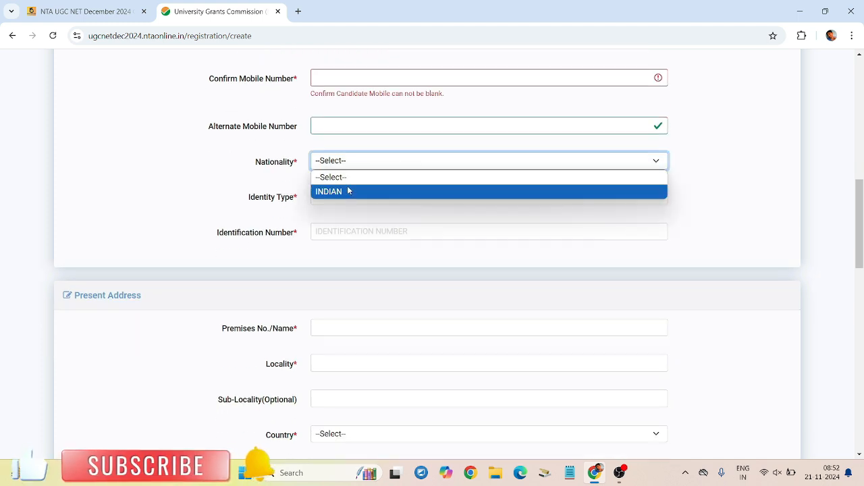
left_click(347, 192)
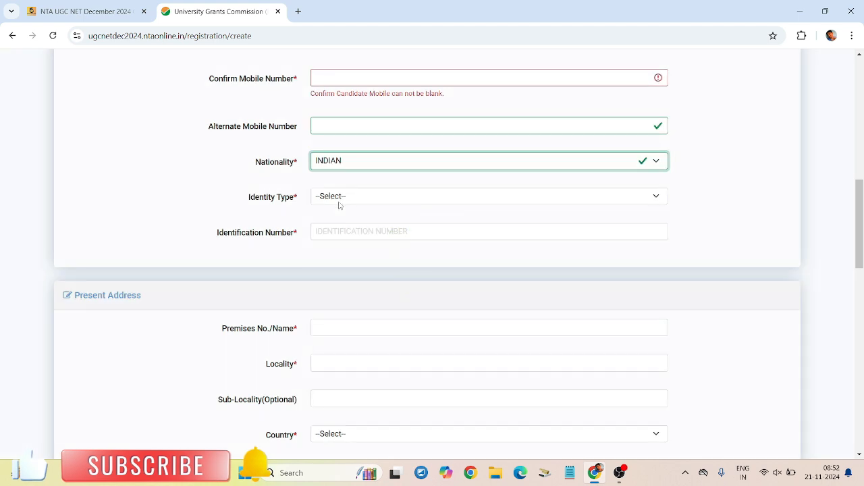
left_click(348, 201)
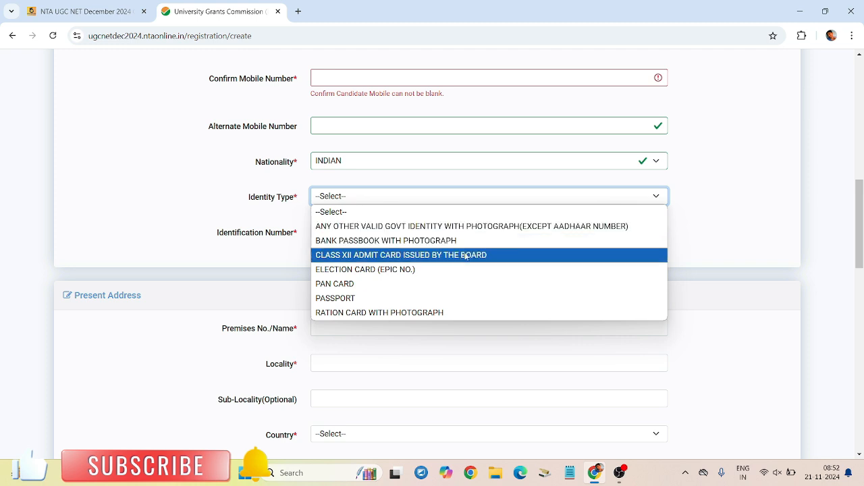
left_click(392, 291)
left_click(355, 237)
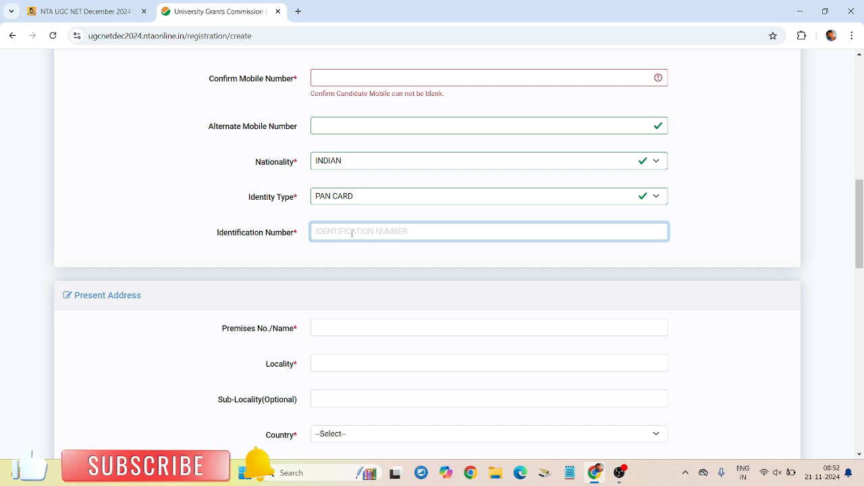
scroll(352, 232, "down", 3)
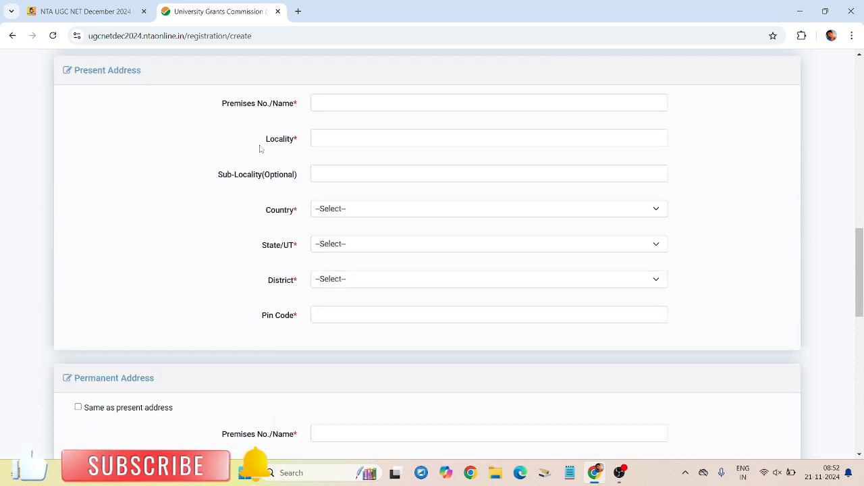
Step: Enter the present address premises and locality
left_click(345, 106)
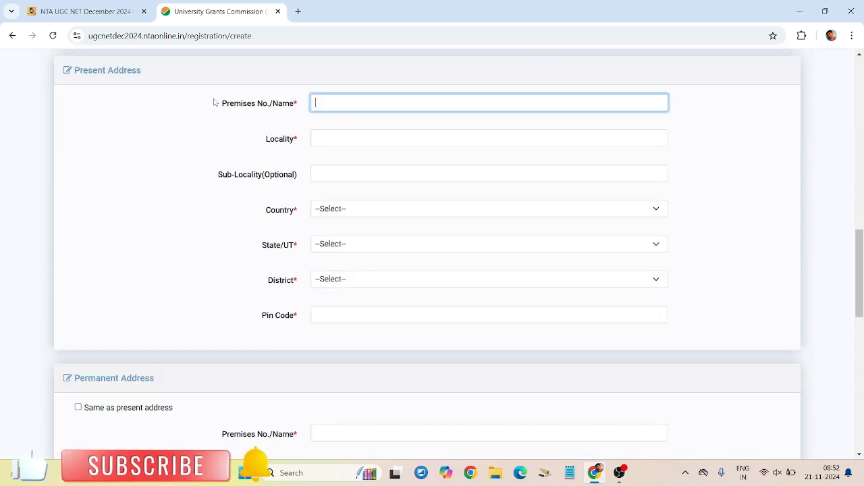
left_click_drag(214, 102, 298, 108)
left_click(298, 108)
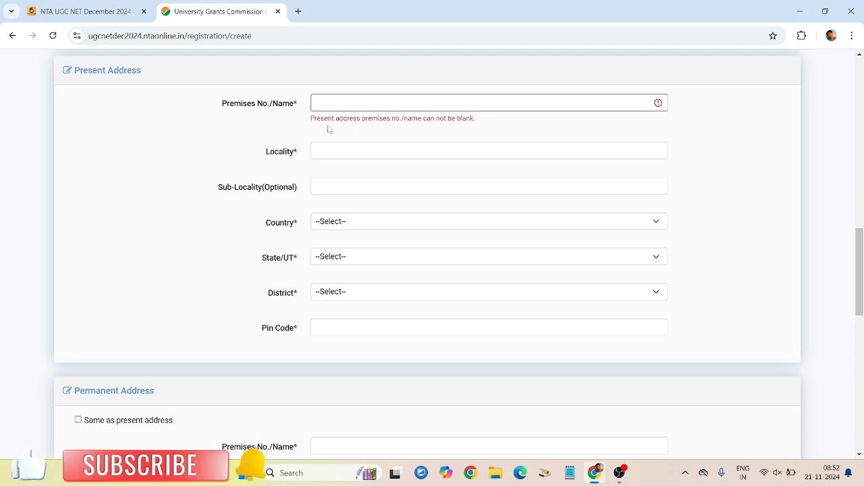
left_click(455, 108)
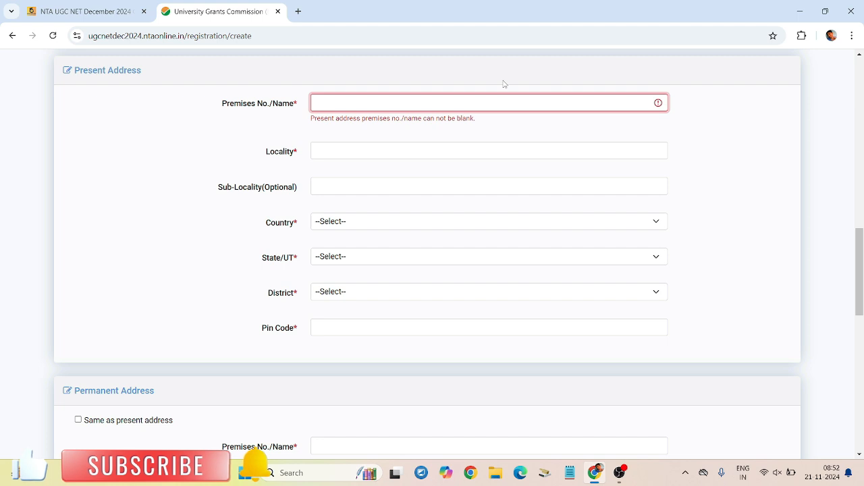
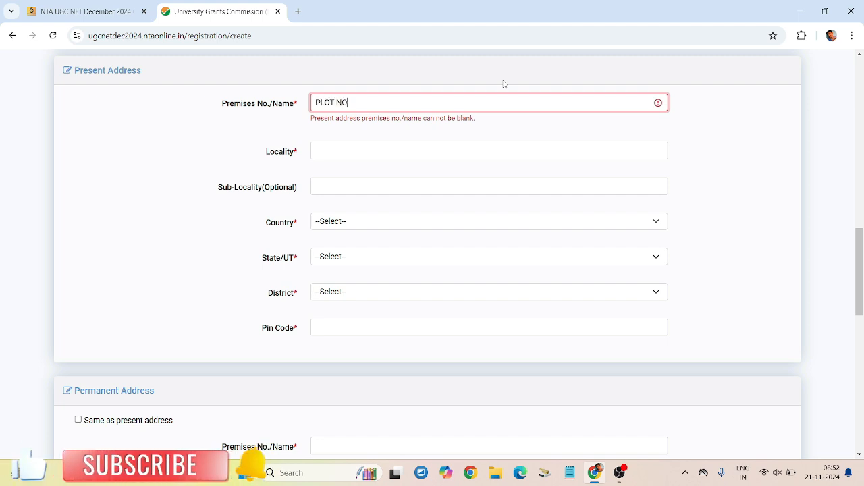
left_click(378, 149)
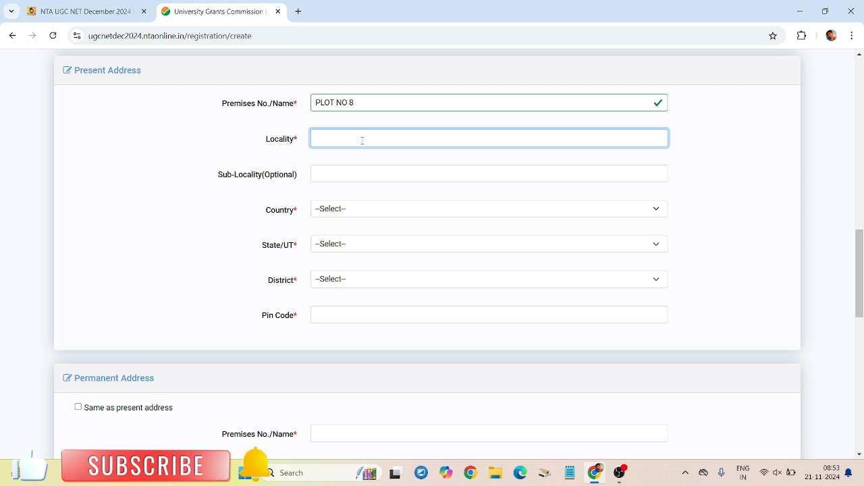
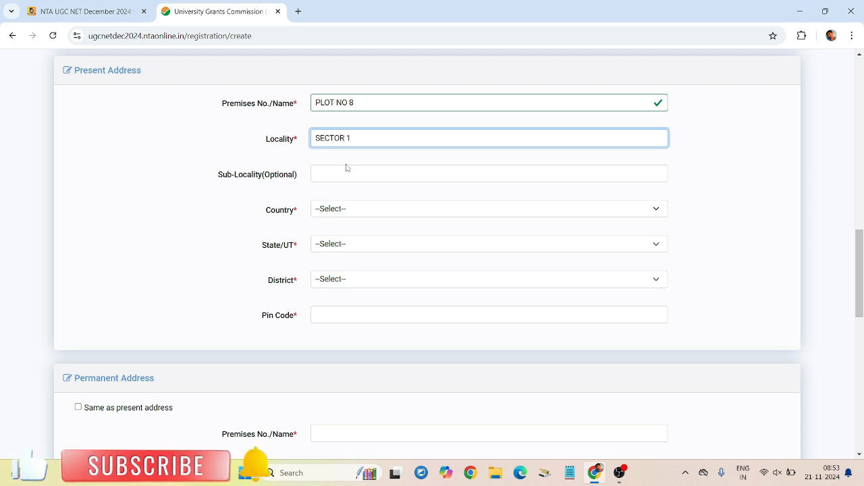
left_click(345, 169)
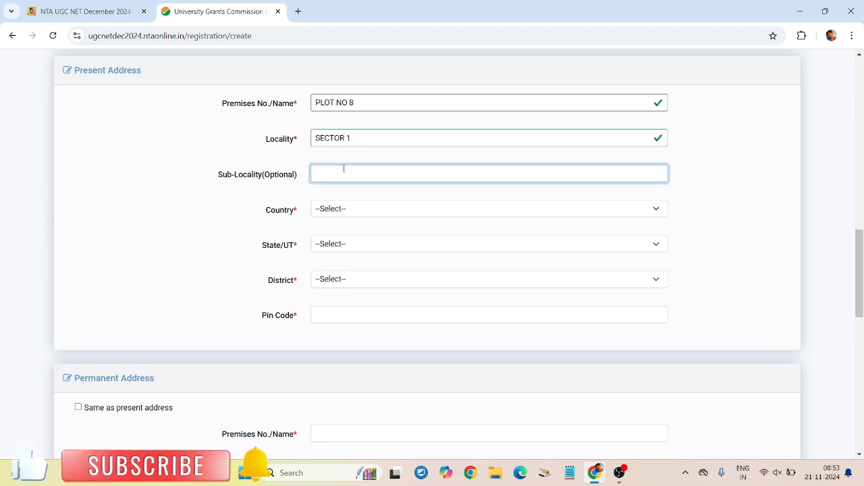
Step: Choose INDIA, JHARKHAND and Bokaro for the present address and type the pin code
left_click(344, 210)
left_click(343, 239)
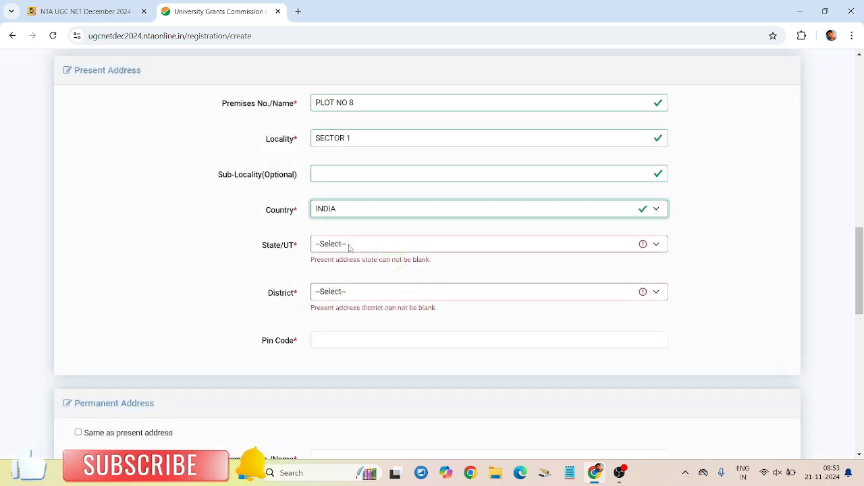
left_click(349, 246)
left_click(346, 228)
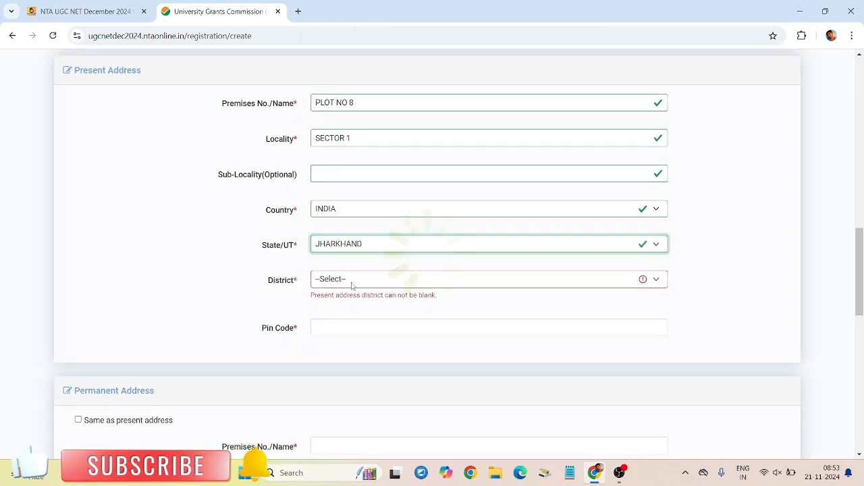
left_click(351, 285)
left_click(337, 15)
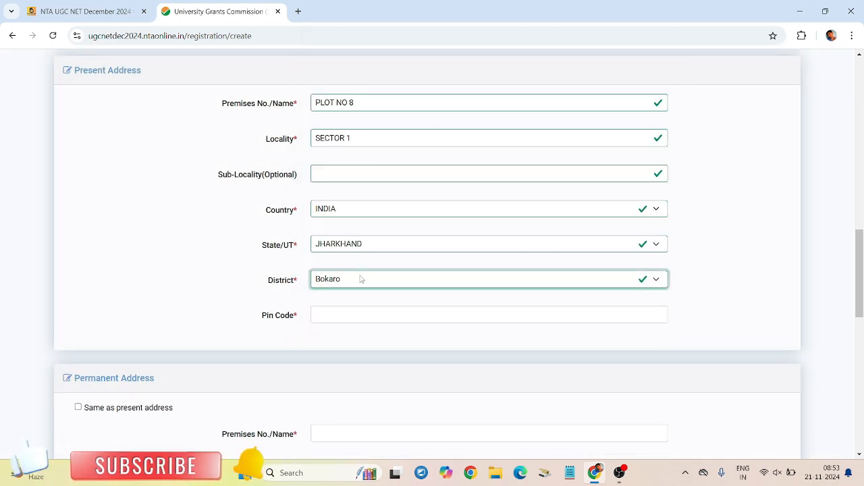
left_click(362, 315)
type("820")
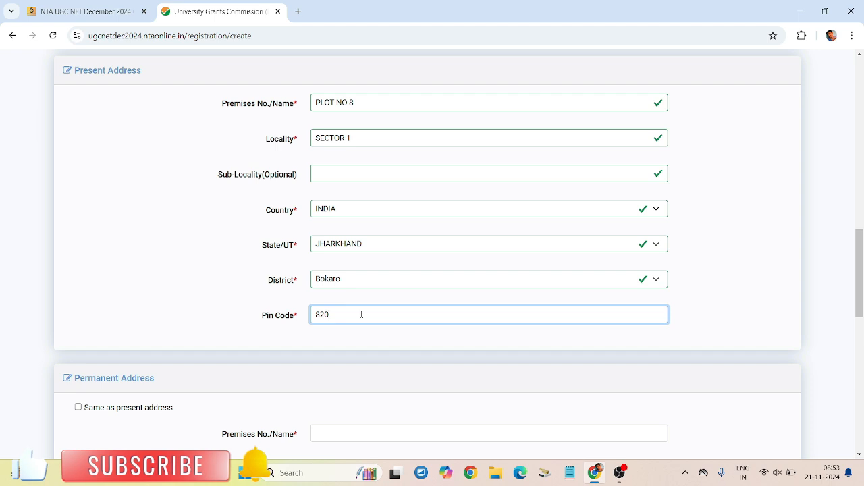
type("7001")
Step: Confirm the present pin code, then tick and untick 'Same as present address'
scroll(289, 282, "down", 3)
left_click(263, 253)
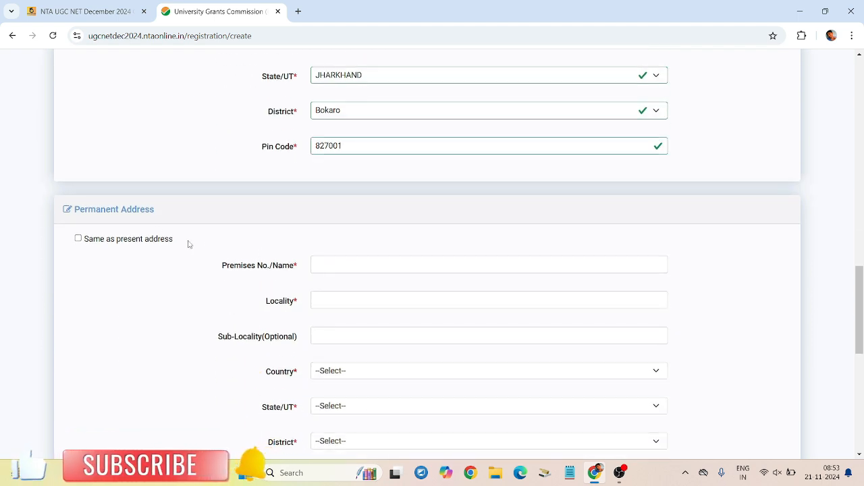
left_click(79, 240)
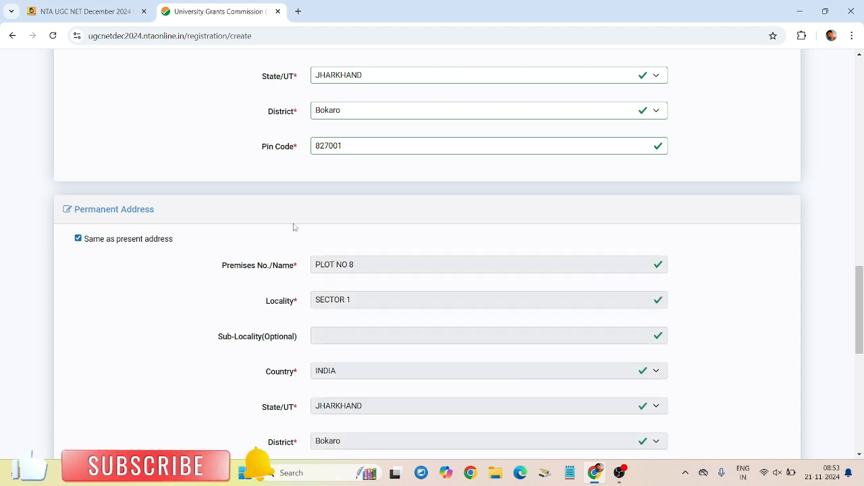
scroll(443, 245, "down", 2)
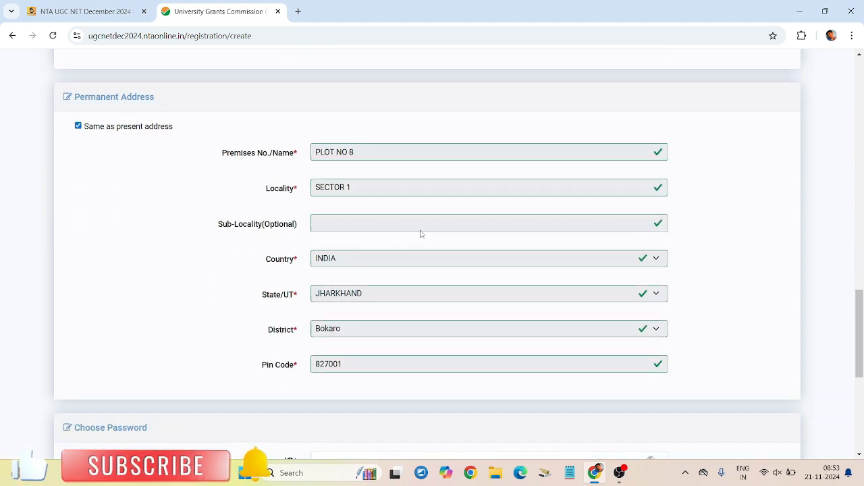
left_click(78, 126)
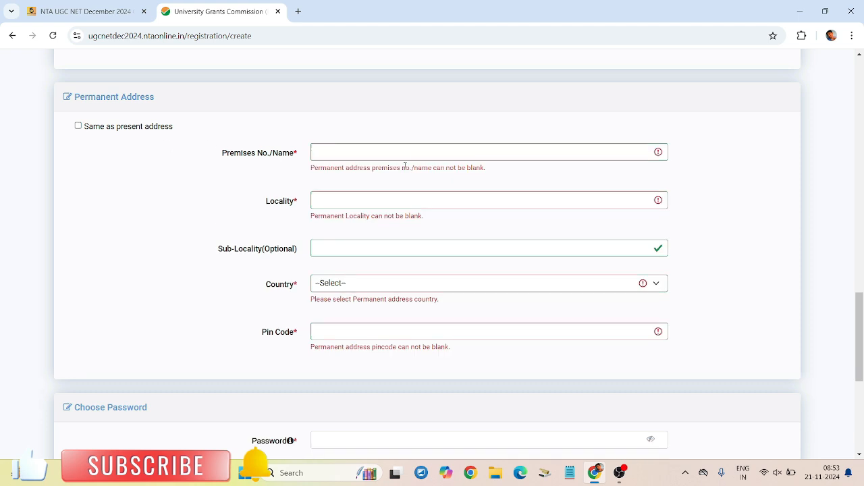
Step: Set the permanent address country to INDIA, state to JHARKHAND and district to Bokaro
left_click(401, 154)
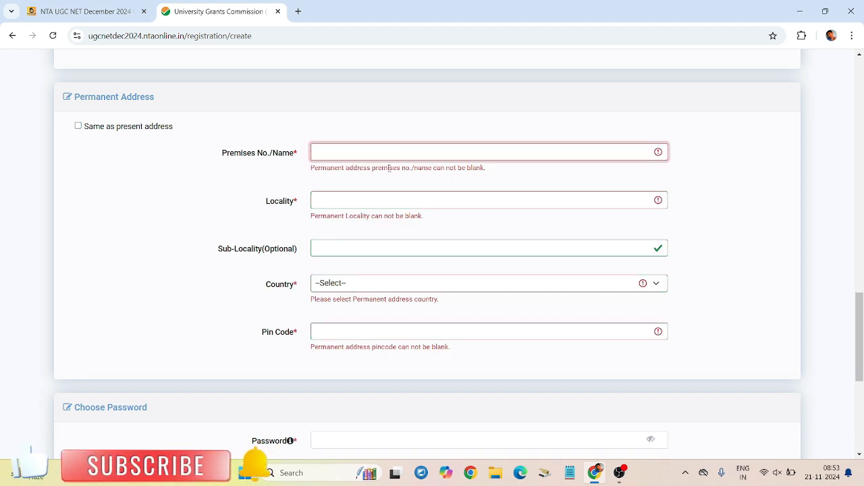
left_click(369, 195)
left_click(365, 245)
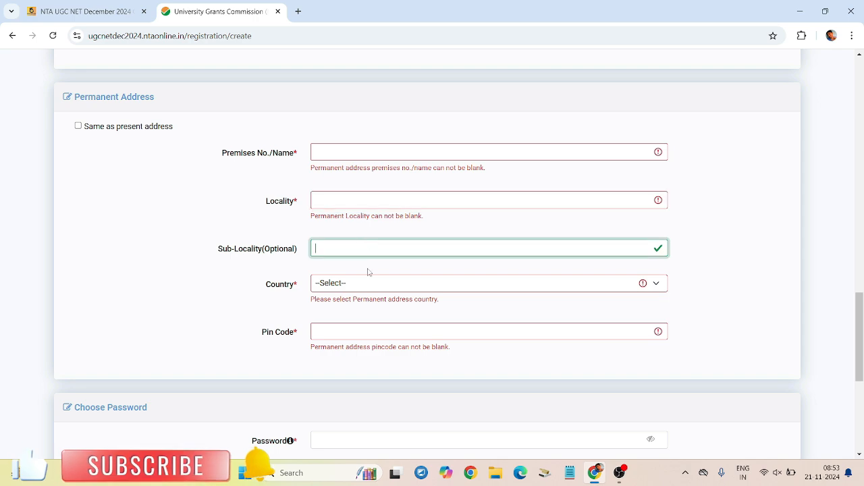
left_click(369, 282)
left_click(349, 324)
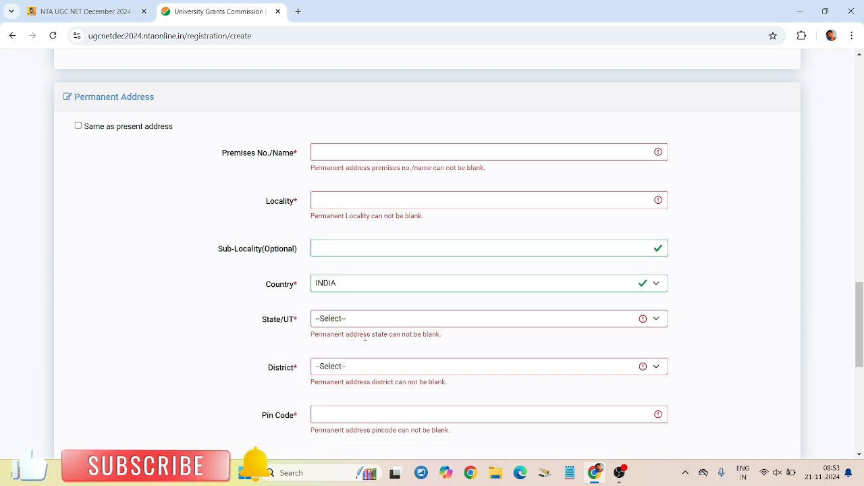
left_click(364, 369)
left_click(291, 343)
left_click(329, 320)
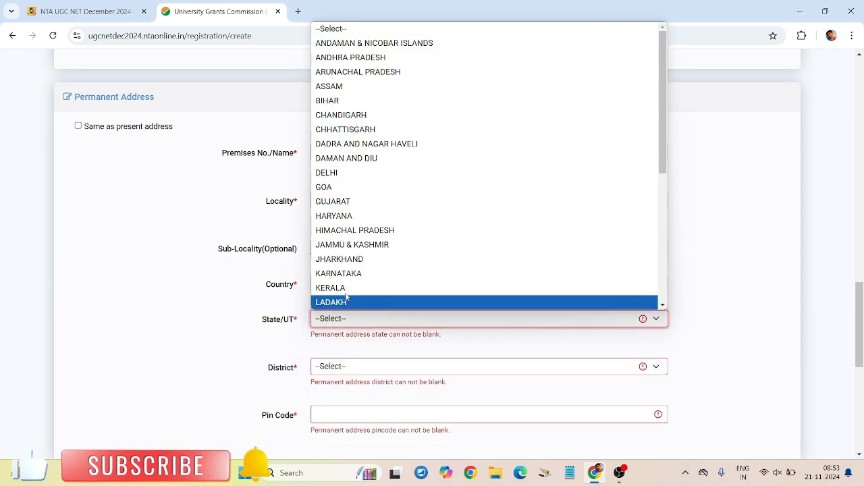
left_click(331, 259)
left_click(351, 355)
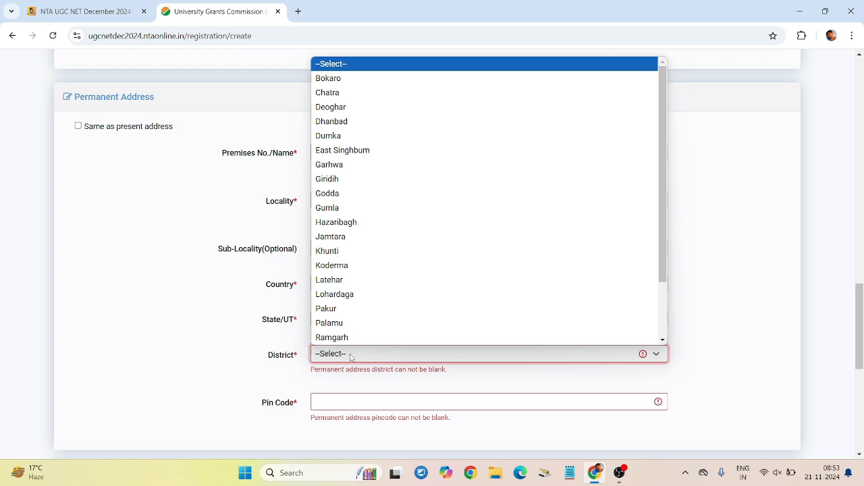
left_click(351, 79)
left_click(357, 395)
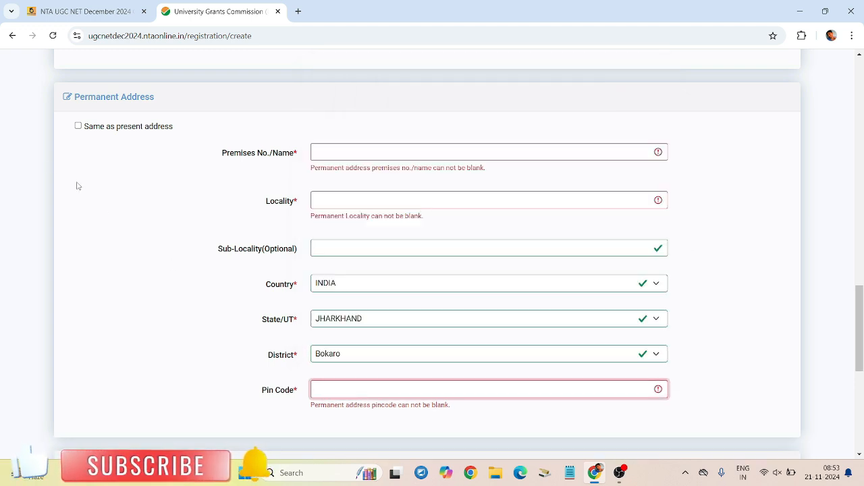
scroll(425, 226, "down", 10)
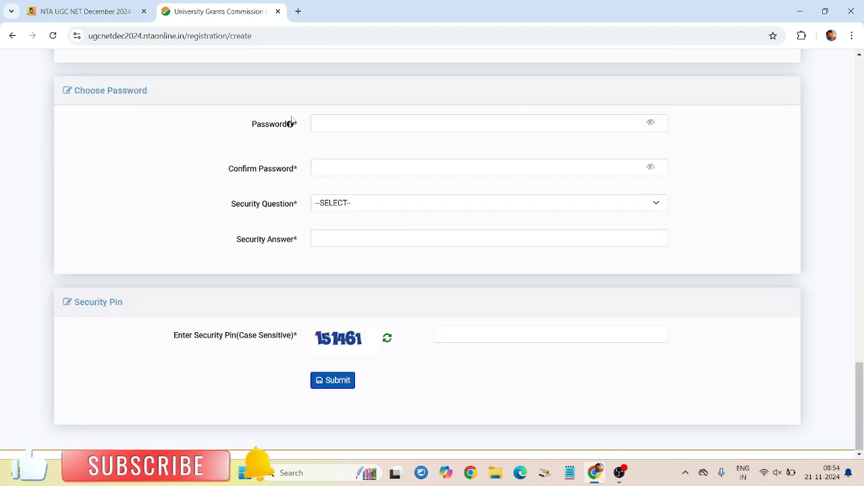
Step: Copy the saved password from Notepad and enter it in the Password fields
scroll(292, 126, "up", 1)
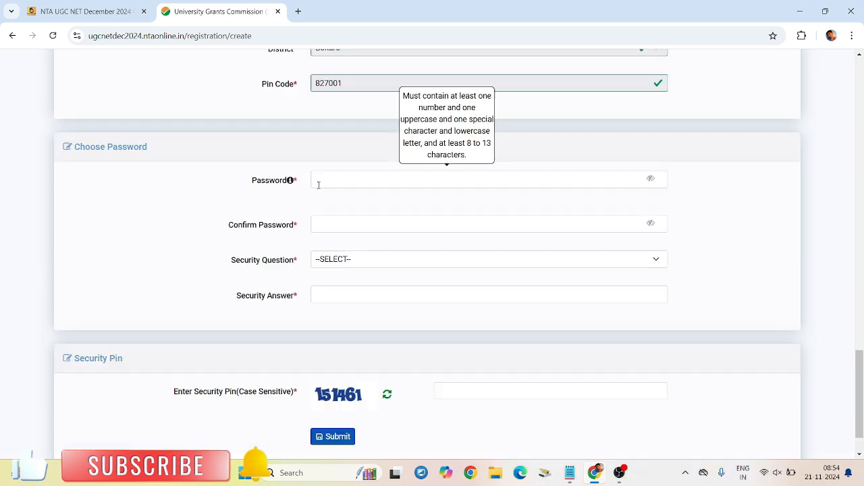
mouse_move(272, 187)
left_click(369, 186)
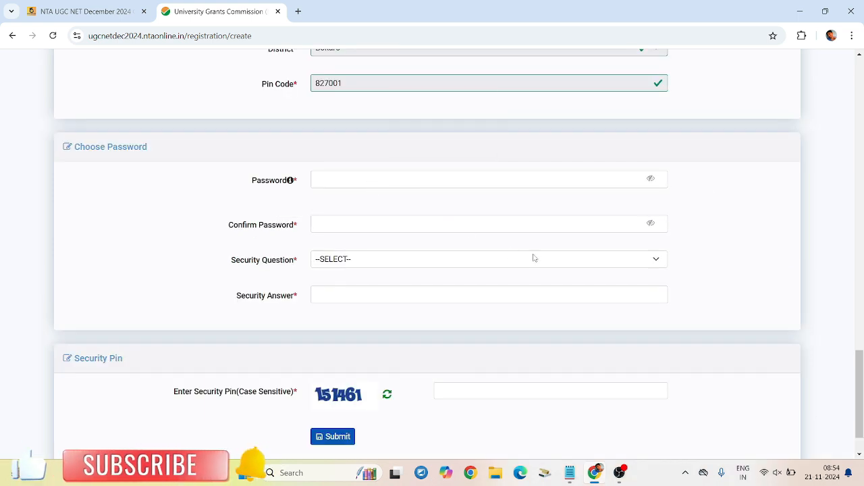
mouse_move(332, 179)
left_click(570, 473)
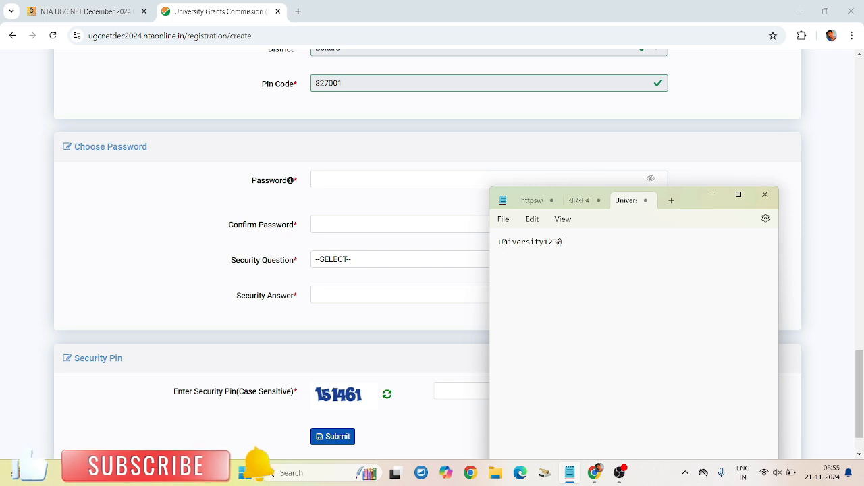
left_click_drag(507, 243, 557, 243)
left_click(523, 246)
left_click(553, 243)
left_click(453, 195)
left_click(456, 183)
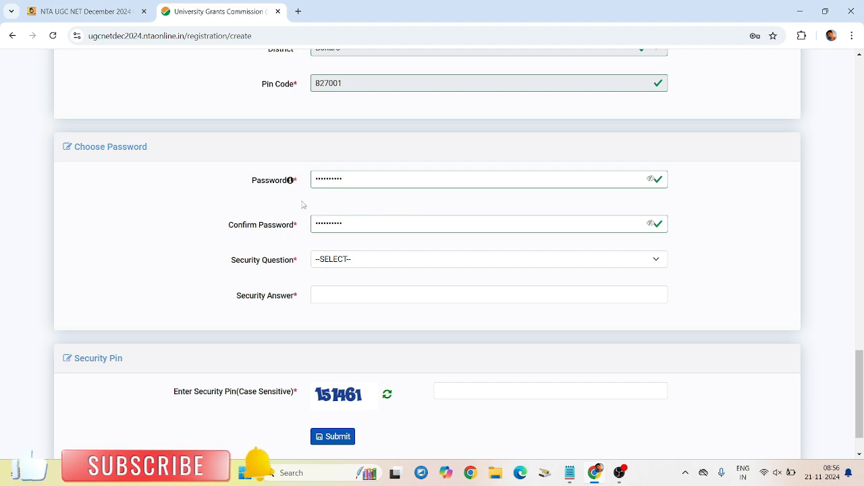
Step: Choose the birth-city security question, enter its answer, and type the captcha security pin
left_click(331, 264)
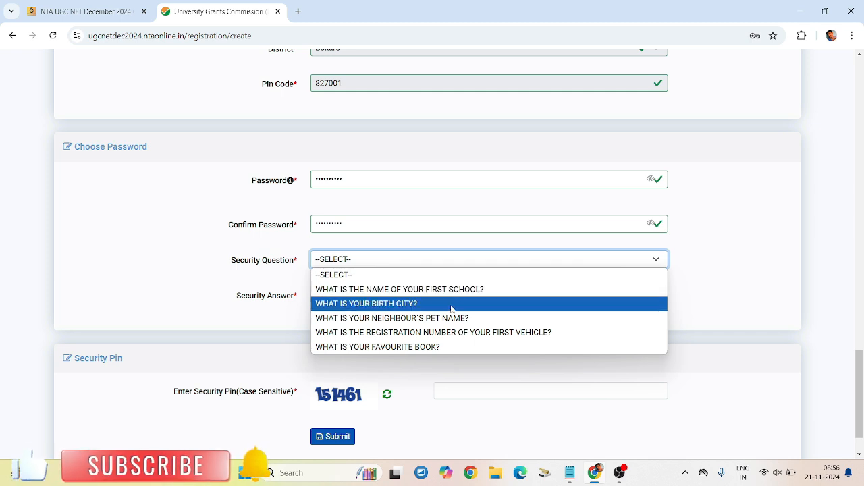
left_click(443, 304)
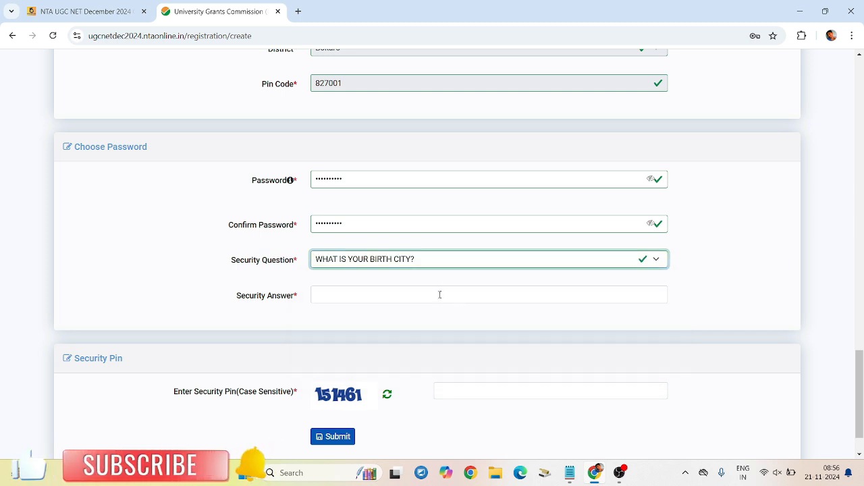
left_click(441, 295)
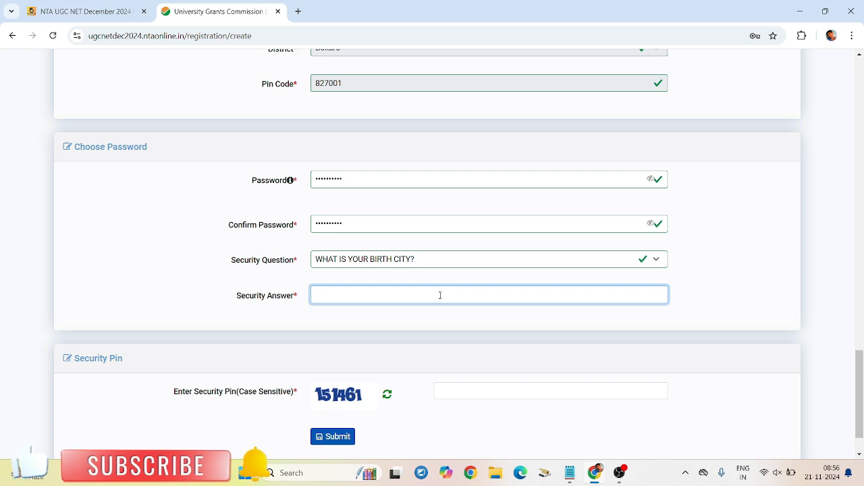
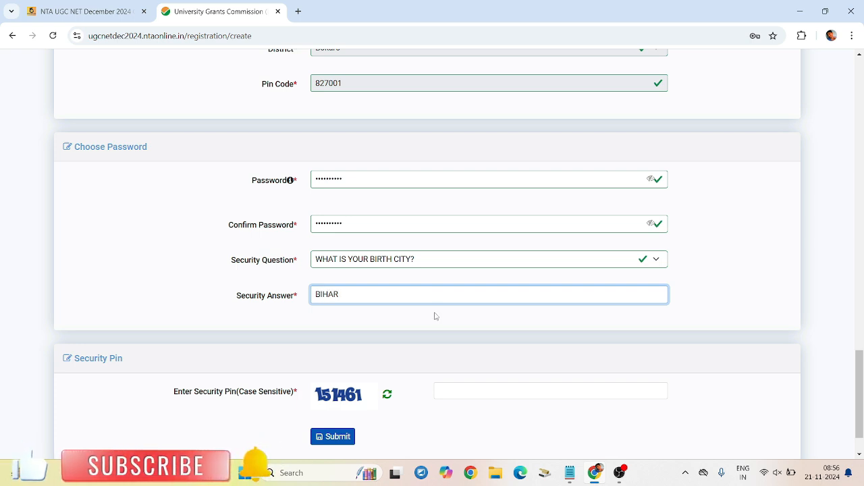
left_click(472, 395)
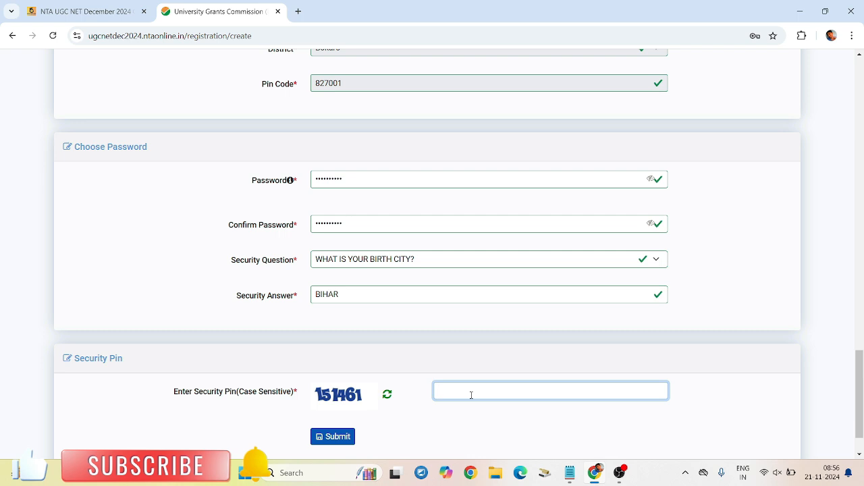
type("151461")
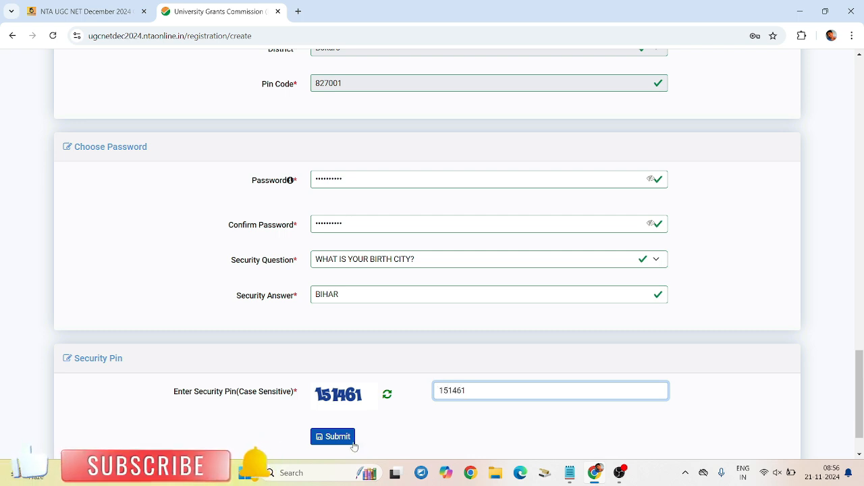
scroll(592, 444, "down", 2)
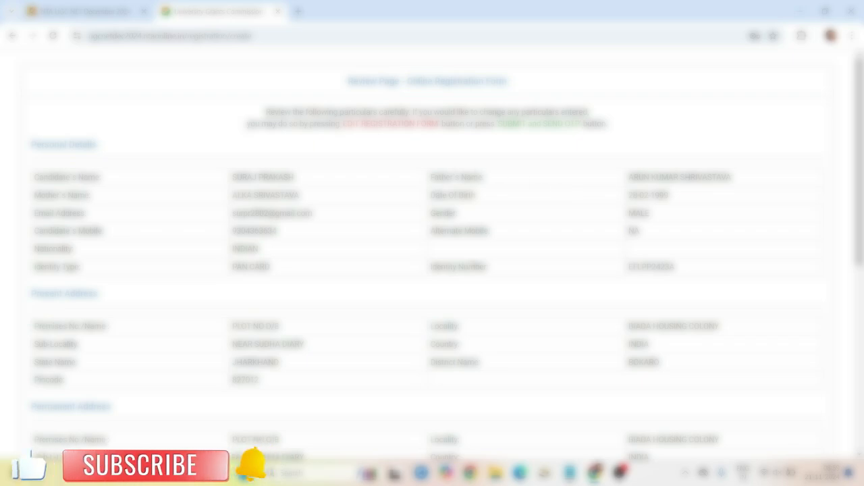
Step: Tick all eight particulars from Candidate Name to Address, accept the declaration and submit for the email OTP
scroll(555, 241, "down", 5)
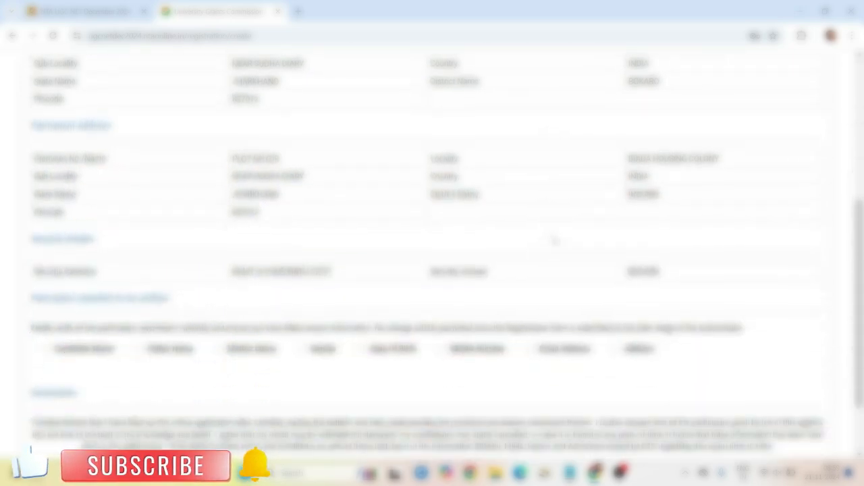
scroll(554, 241, "down", 1)
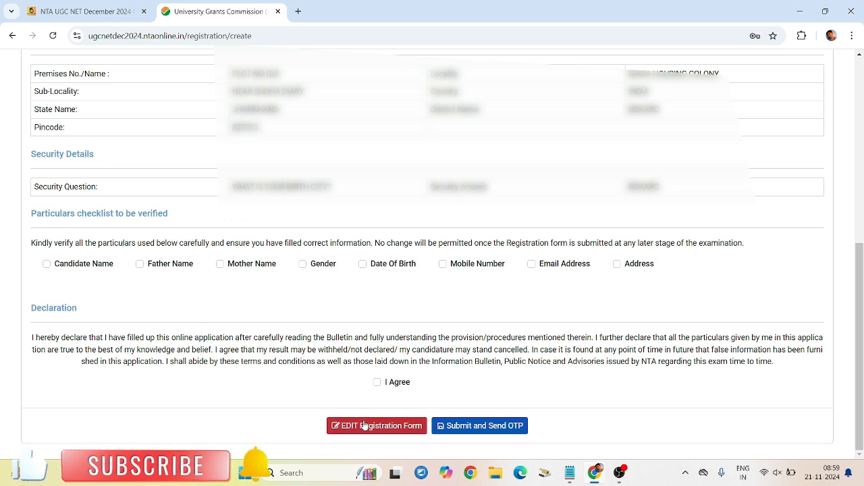
left_click(46, 264)
left_click(140, 264)
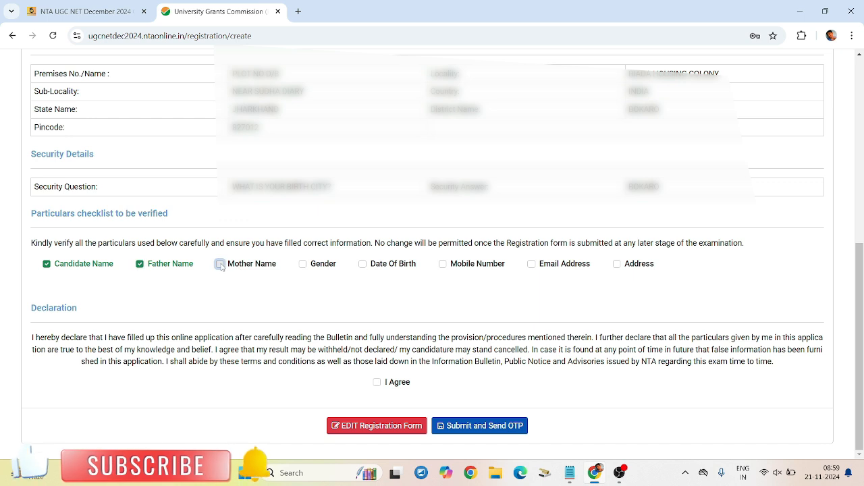
left_click(219, 264)
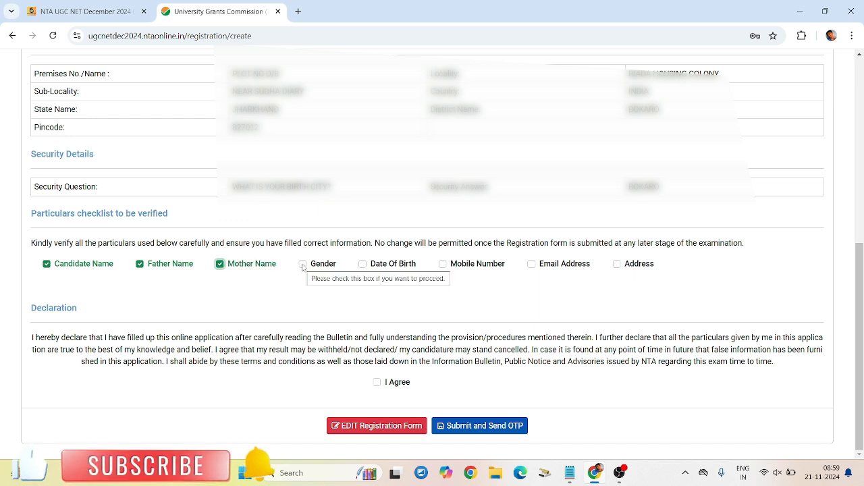
left_click(302, 264)
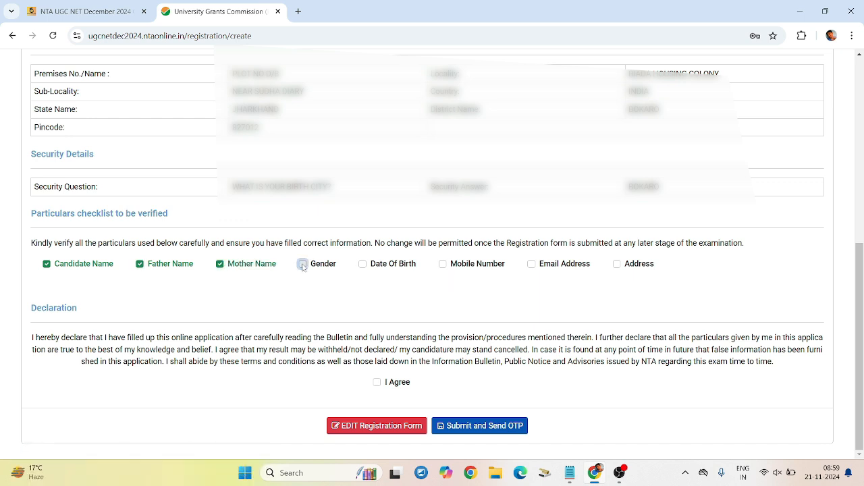
left_click(362, 264)
left_click(442, 264)
left_click(532, 264)
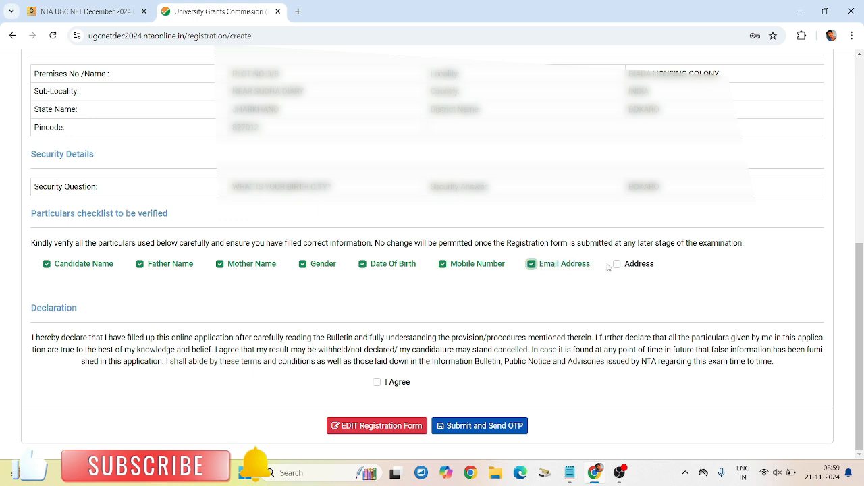
left_click(616, 264)
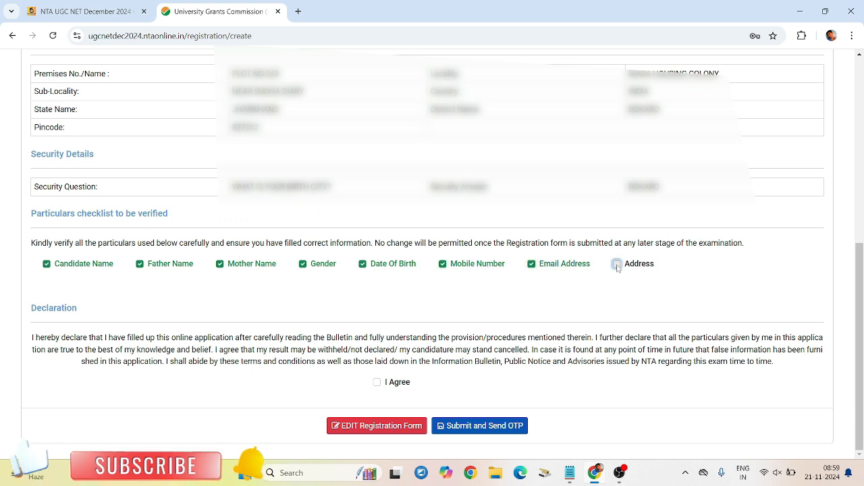
left_click(377, 382)
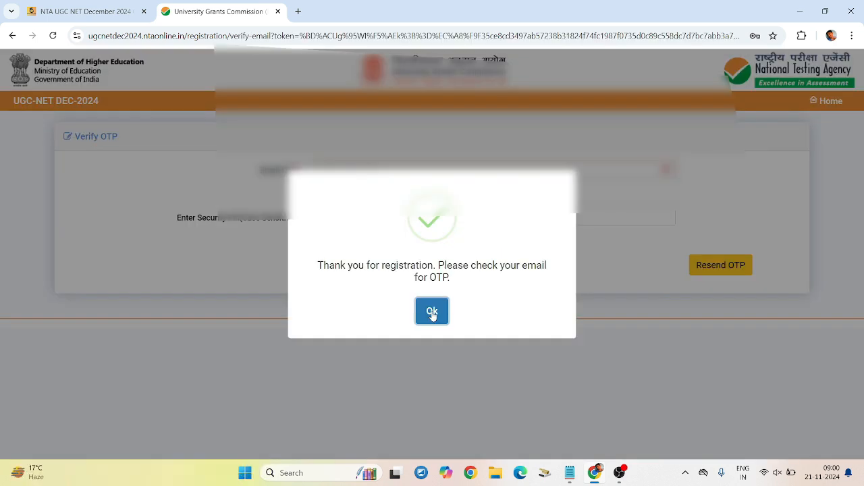
left_click(432, 311)
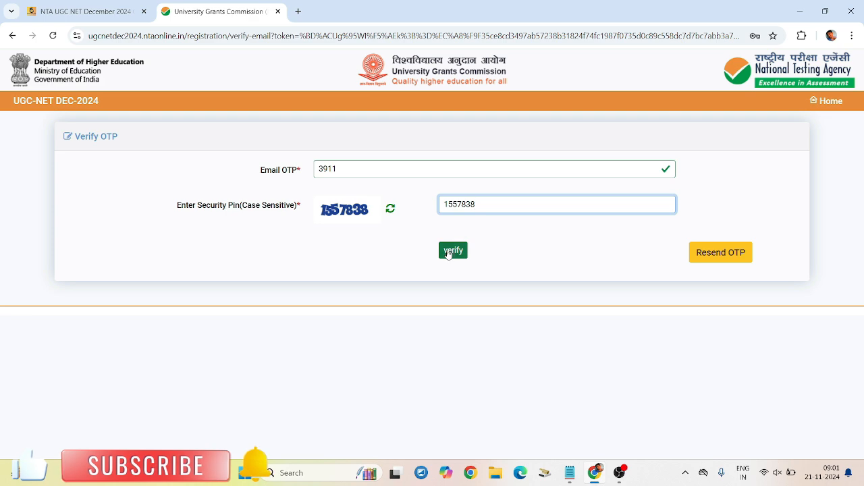
Step: Verify the email OTP and dismiss the registration-success message showing the application number
left_click(449, 251)
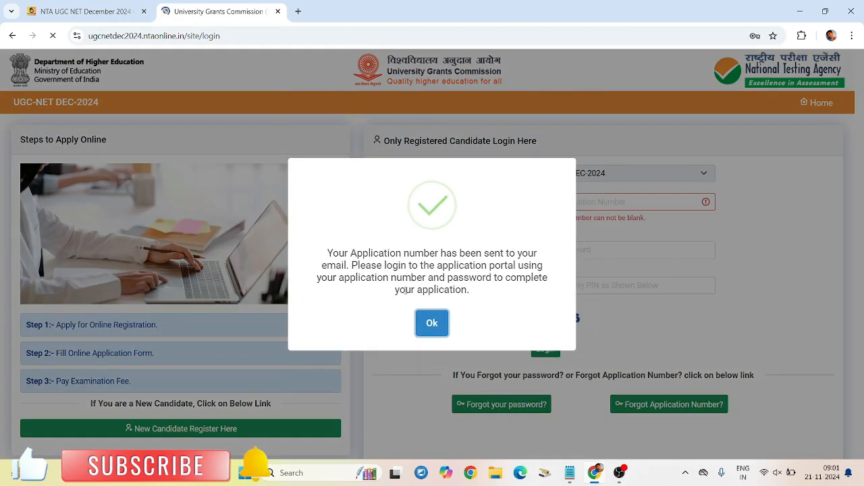
left_click_drag(334, 254, 474, 301)
left_click(474, 301)
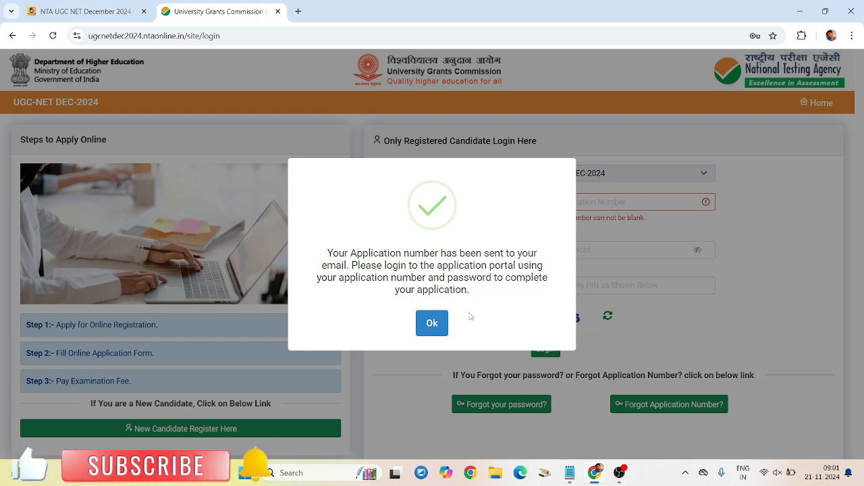
left_click(432, 322)
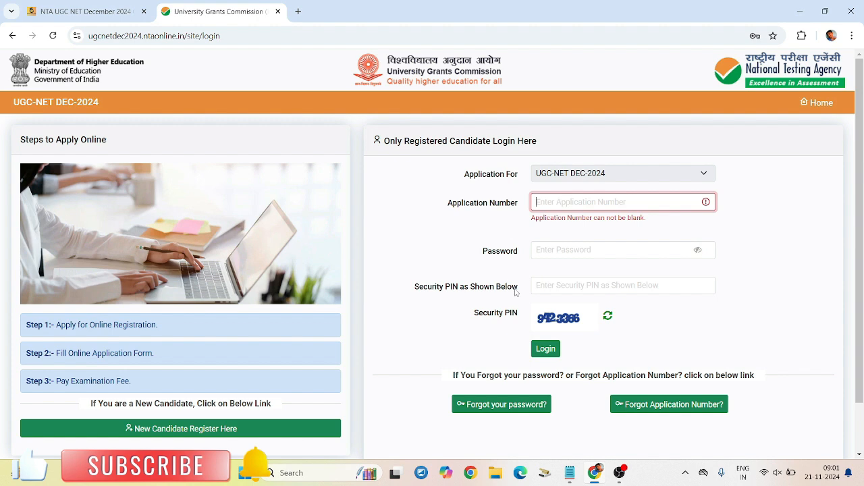
Step: Open Applicant Login from the thinkgovtjobs links page and sign in with the application number and password
left_click(58, 19)
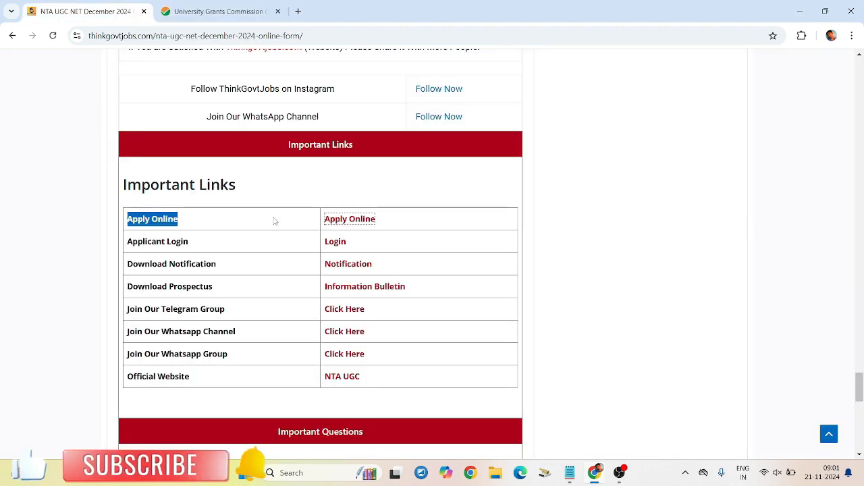
left_click_drag(134, 242, 206, 241)
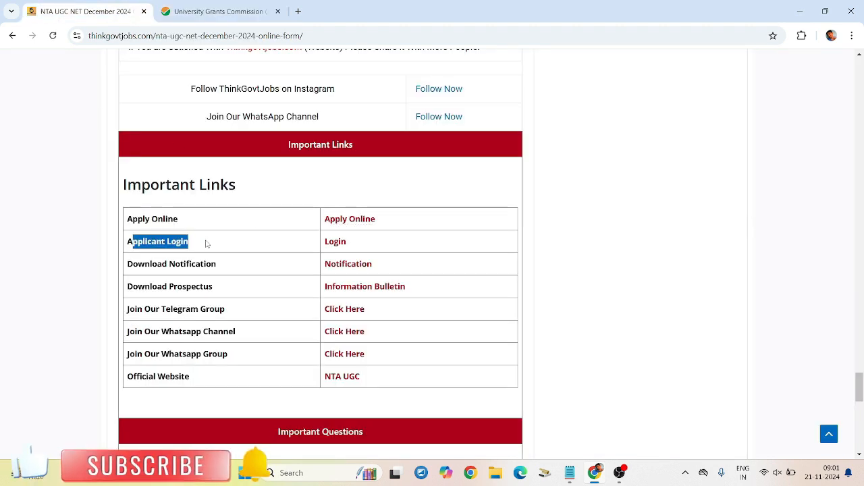
left_click(335, 242)
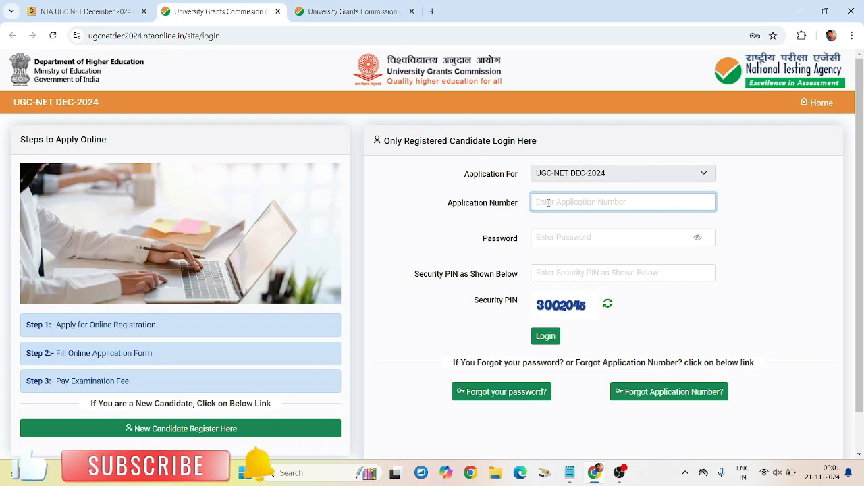
left_click(581, 200)
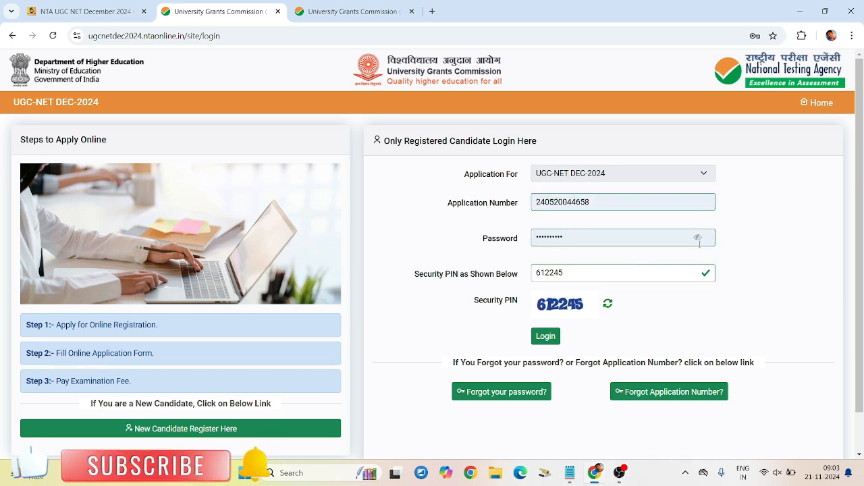
left_click(543, 340)
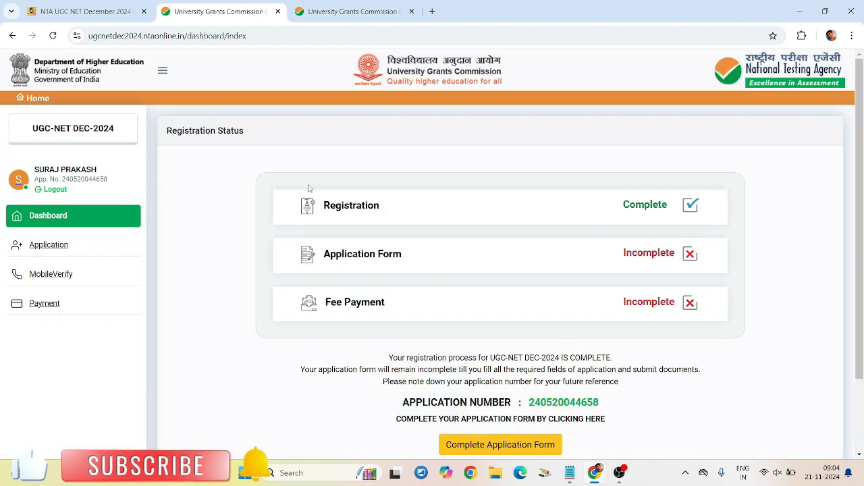
Step: Review the Registration, Application Form and Fee Payment statuses, then choose Complete Application Form
left_click_drag(321, 210, 379, 207)
left_click(378, 207)
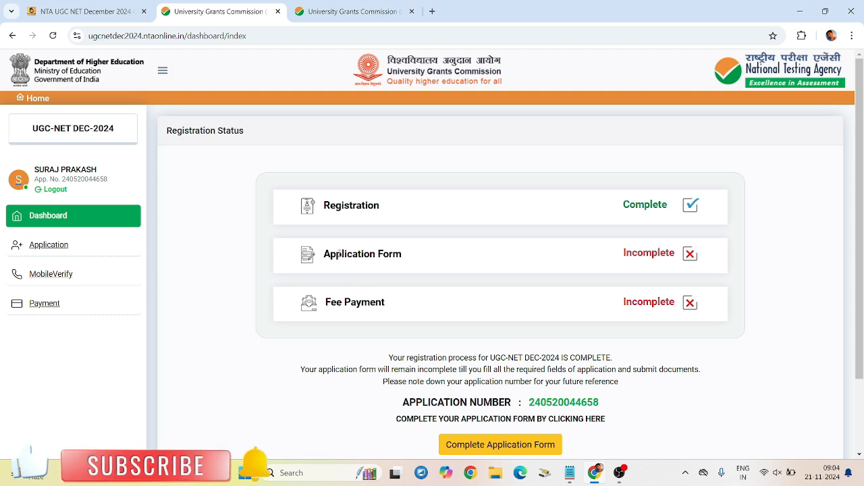
left_click_drag(320, 258, 671, 251)
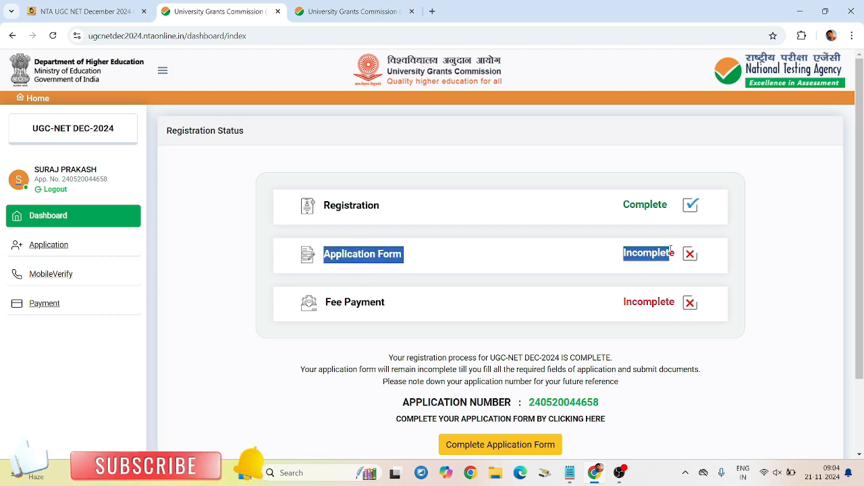
left_click(534, 243)
left_click_drag(327, 300, 390, 308)
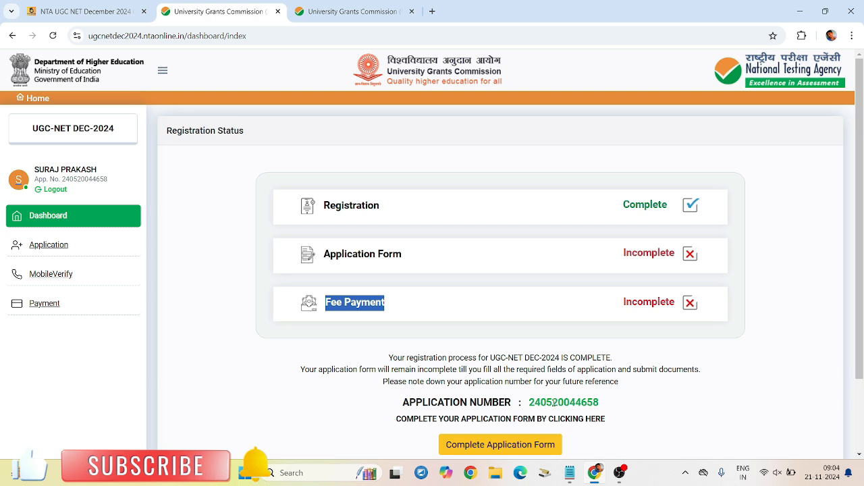
scroll(540, 405, "down", 1)
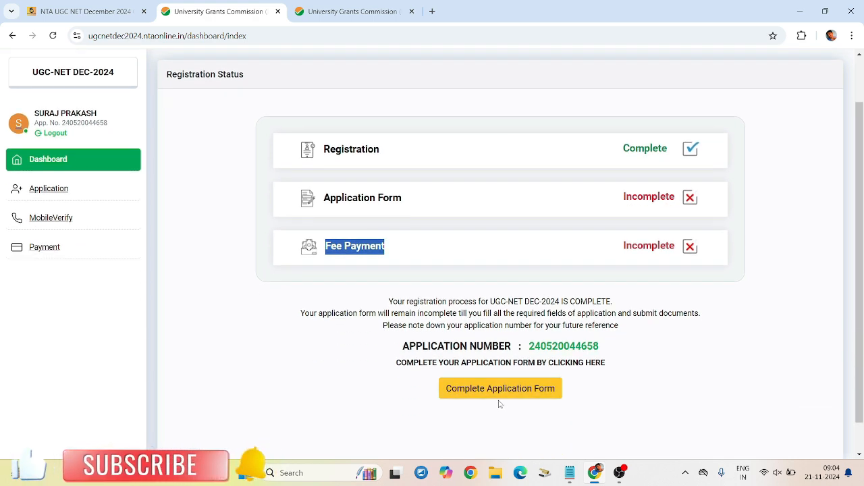
left_click(499, 395)
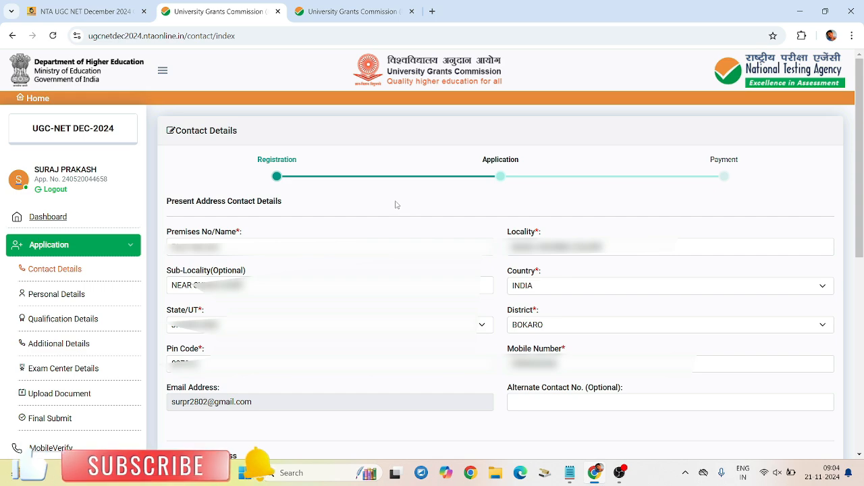
Step: Tick I AGREE on the pre-filled Contact Details after a first Save & Next attempt
scroll(395, 210, "down", 5)
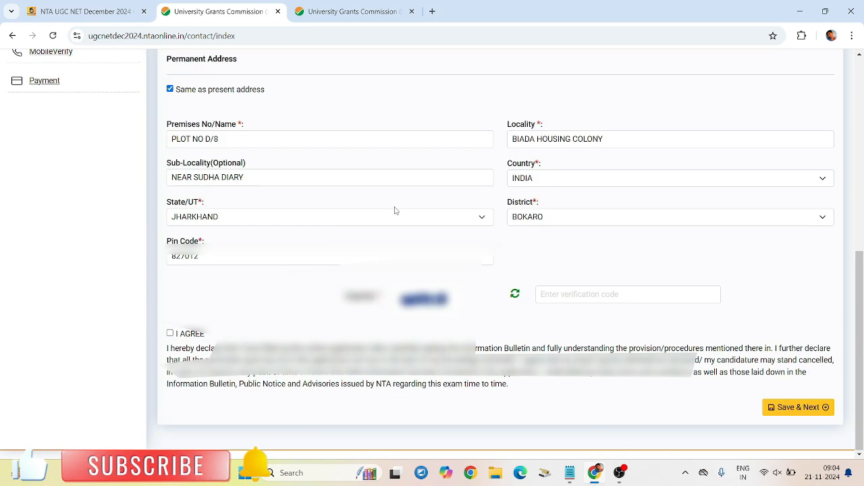
scroll(581, 289, "up", 3)
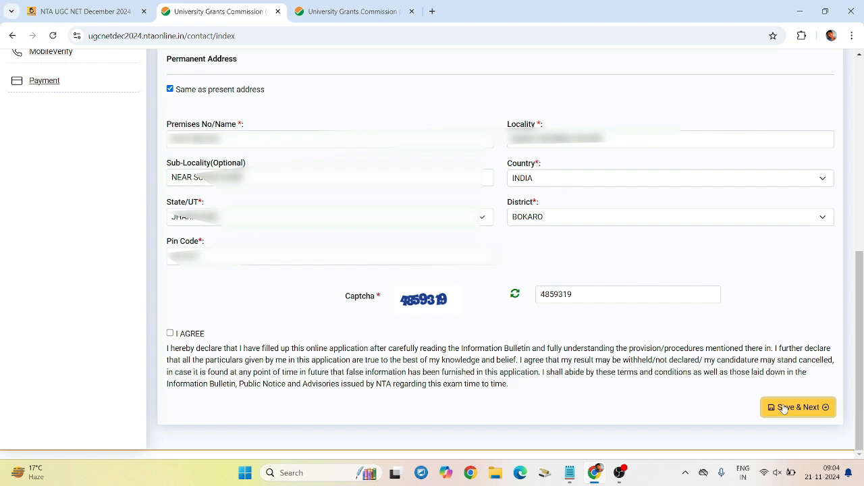
left_click(783, 408)
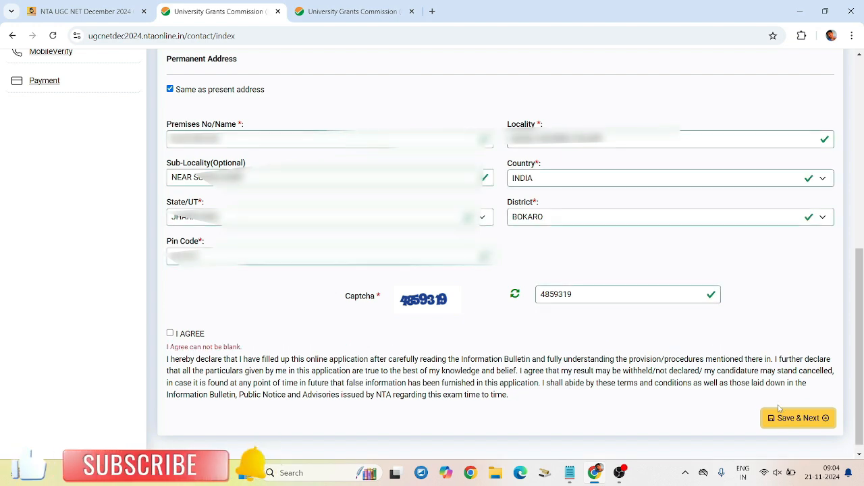
left_click(170, 333)
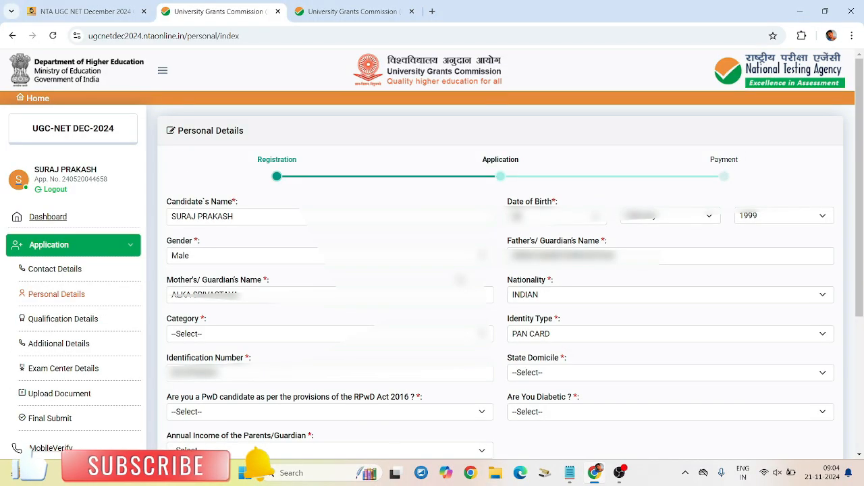
Step: Set the category to GENERAL and the state domicile to JHARKHAND
left_click(184, 335)
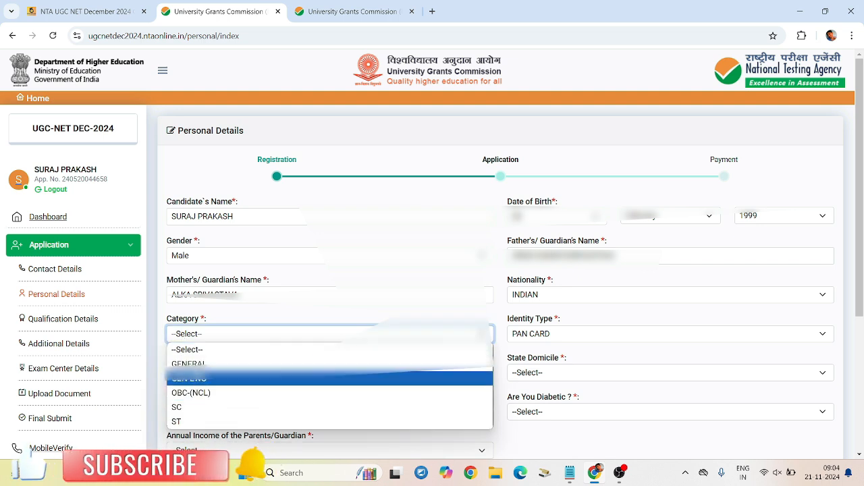
left_click(188, 364)
left_click(576, 373)
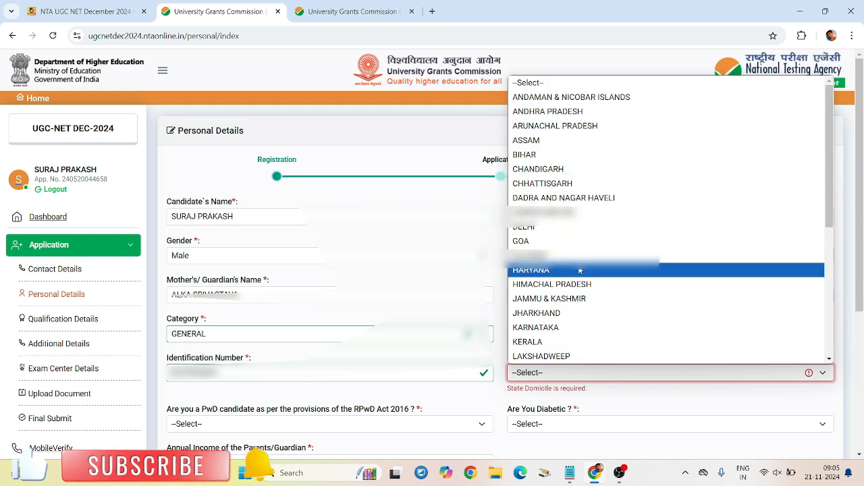
left_click(585, 313)
Step: Answer No to both the PwD and diabetic questions
scroll(578, 318, "down", 3)
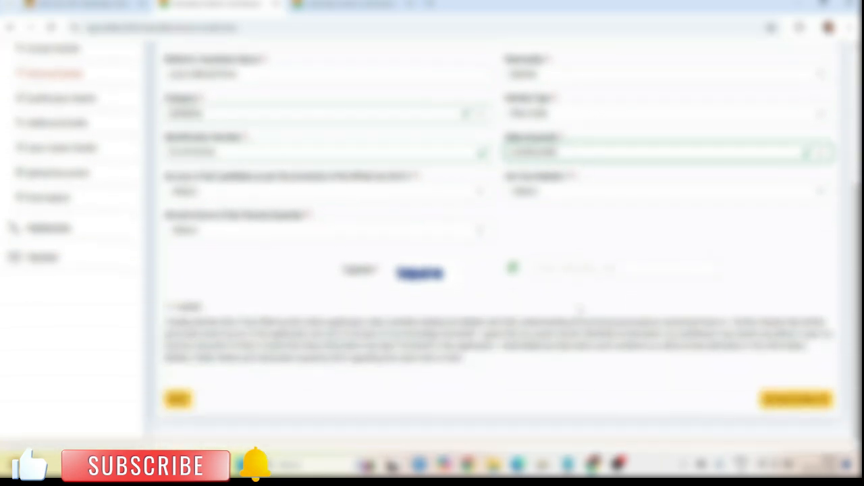
left_click(271, 196)
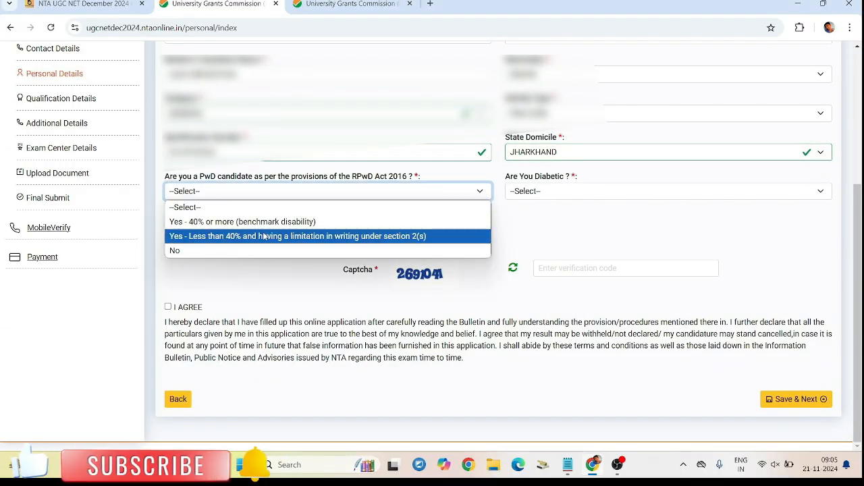
left_click(263, 250)
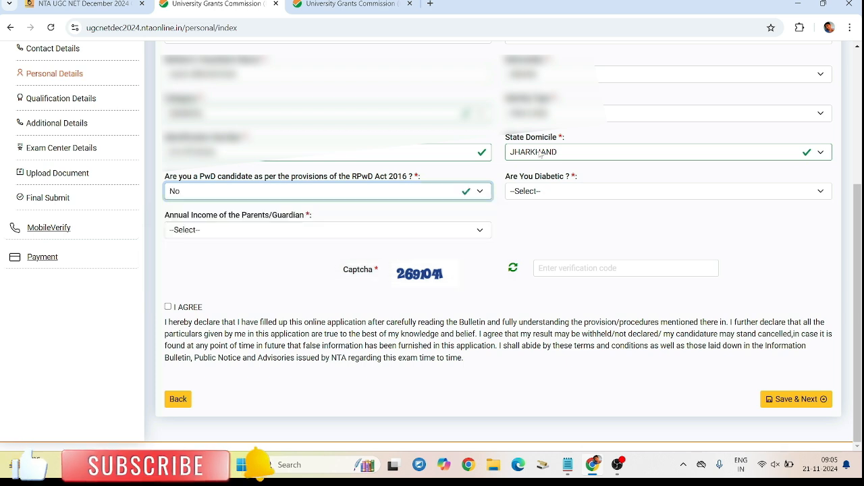
left_click(583, 191)
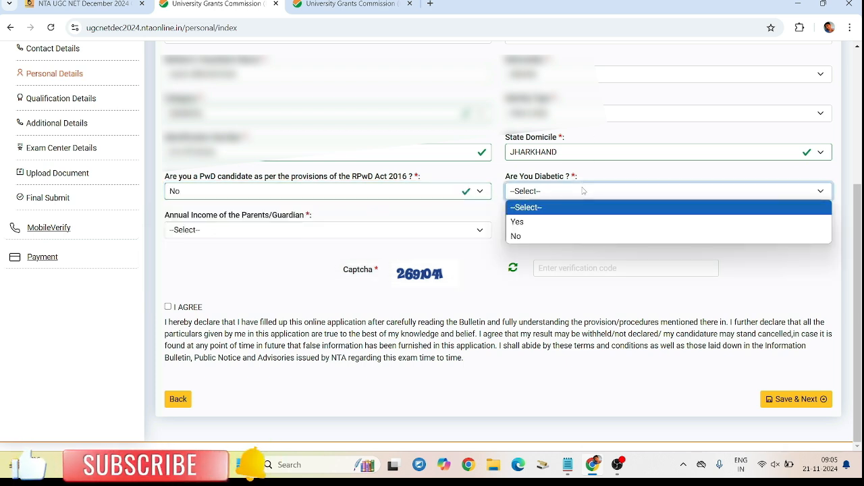
left_click(577, 238)
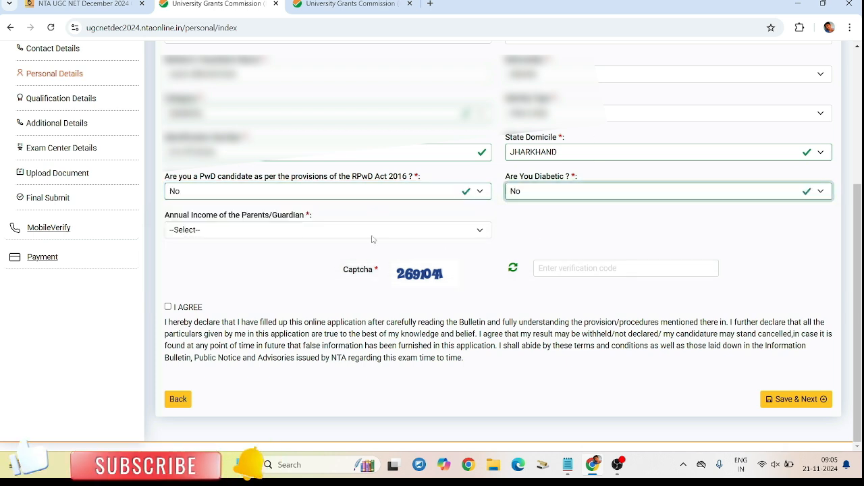
Step: Set parents' annual income to 100001 – 200000, correcting an initial Up to 100000 choice
left_click(197, 231)
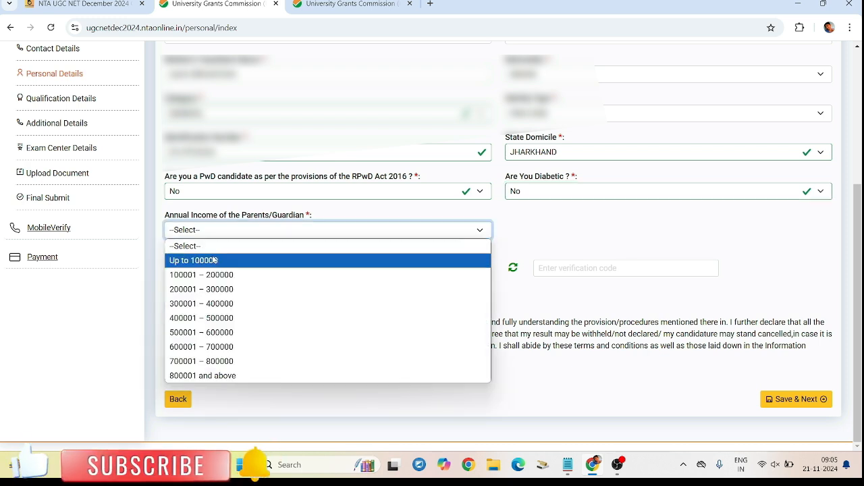
left_click(216, 261)
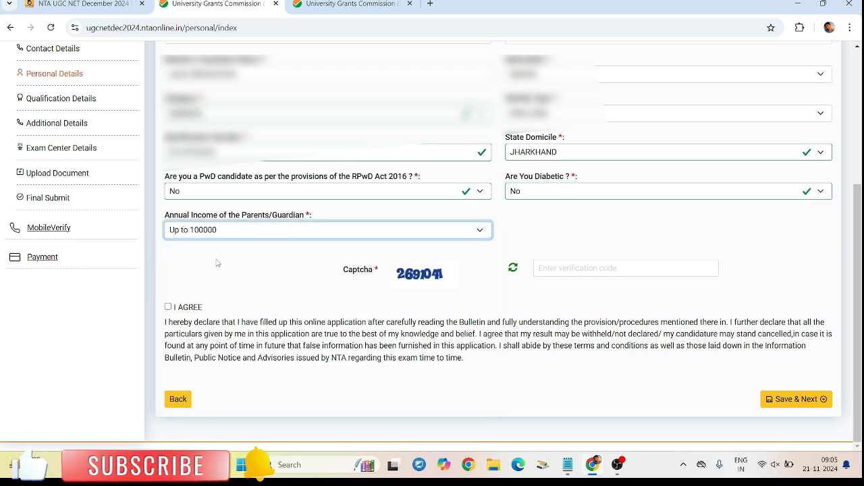
left_click(337, 231)
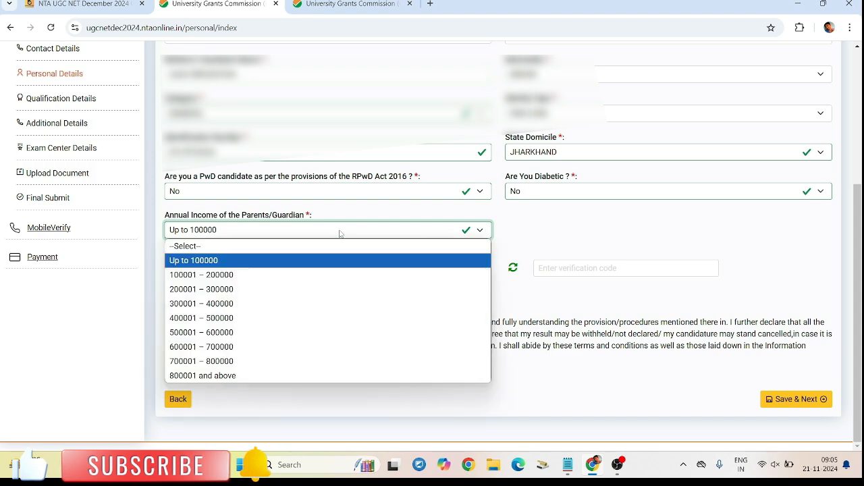
left_click(314, 274)
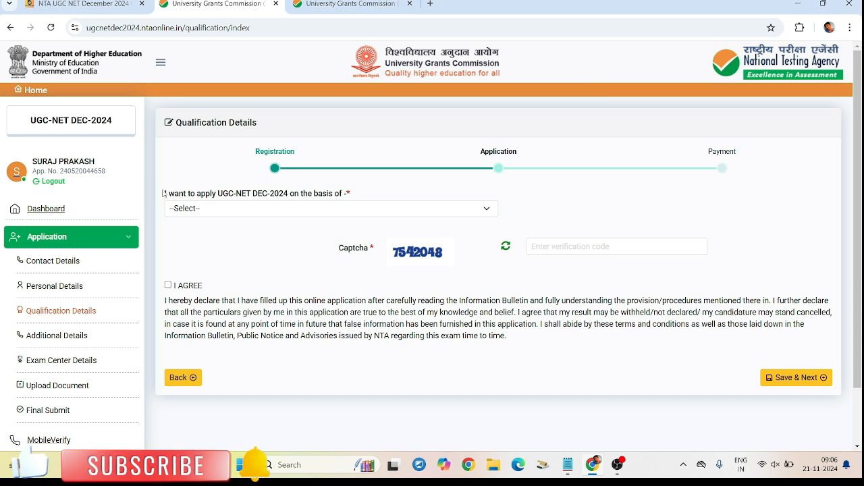
Step: Choose Master's Degree as the application basis with pass status Passed
left_click_drag(163, 194, 346, 205)
left_click(346, 205)
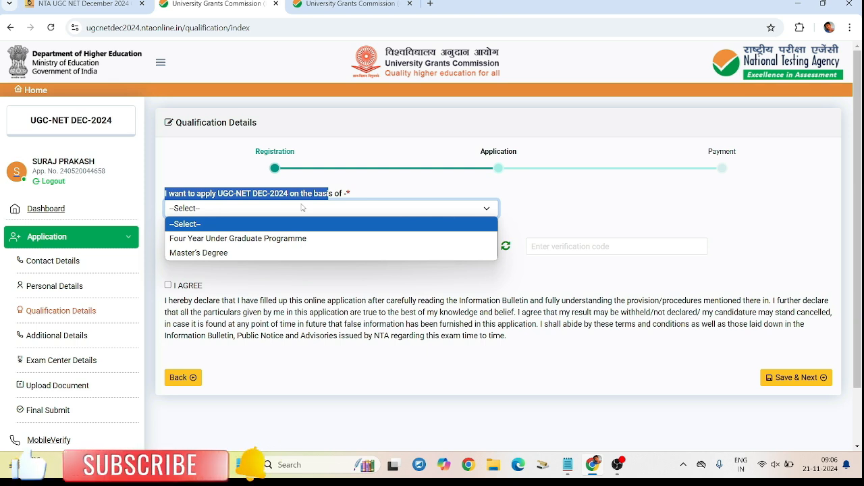
left_click(255, 254)
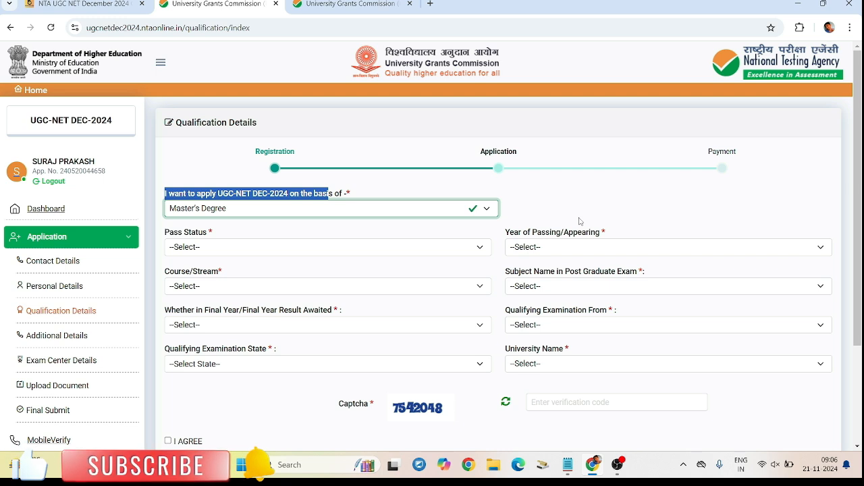
left_click(190, 248)
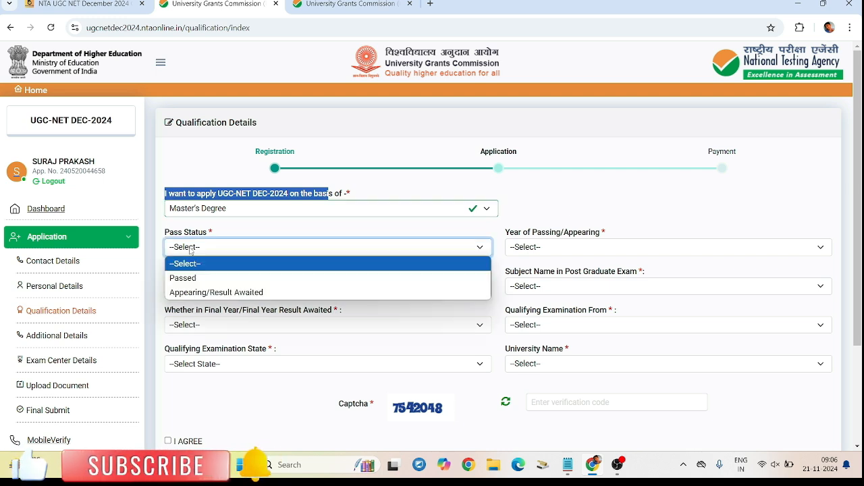
left_click(365, 248)
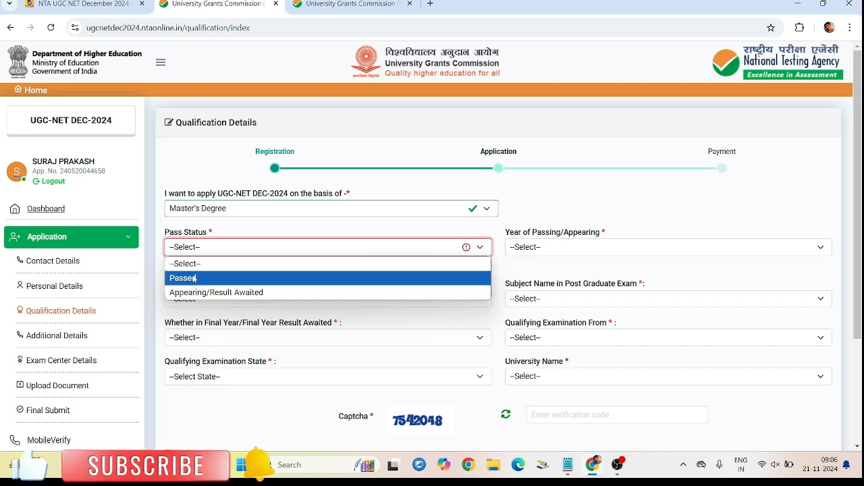
left_click(194, 278)
Step: Set the year of passing to 2024
left_click(564, 245)
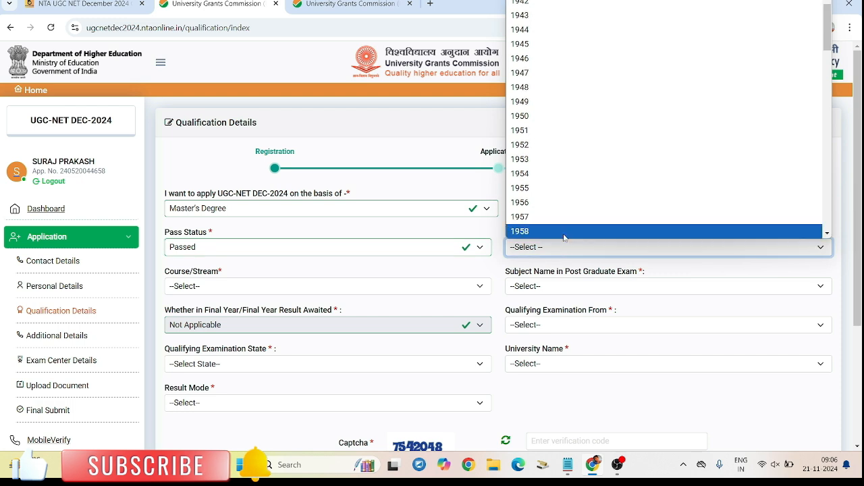
left_click(589, 247)
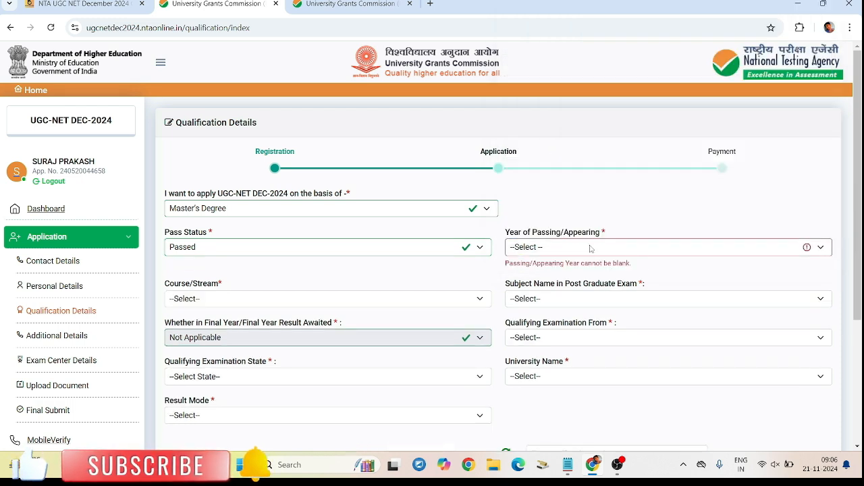
left_click(589, 247)
scroll(565, 110, "down", 20)
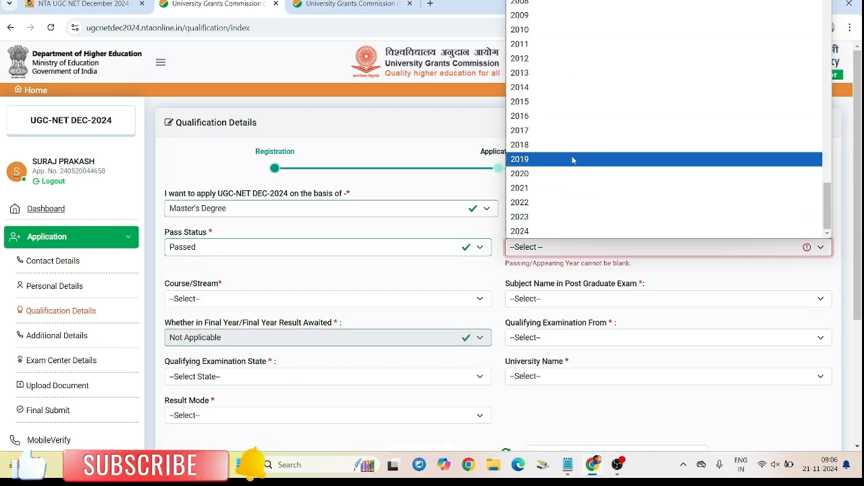
left_click(574, 231)
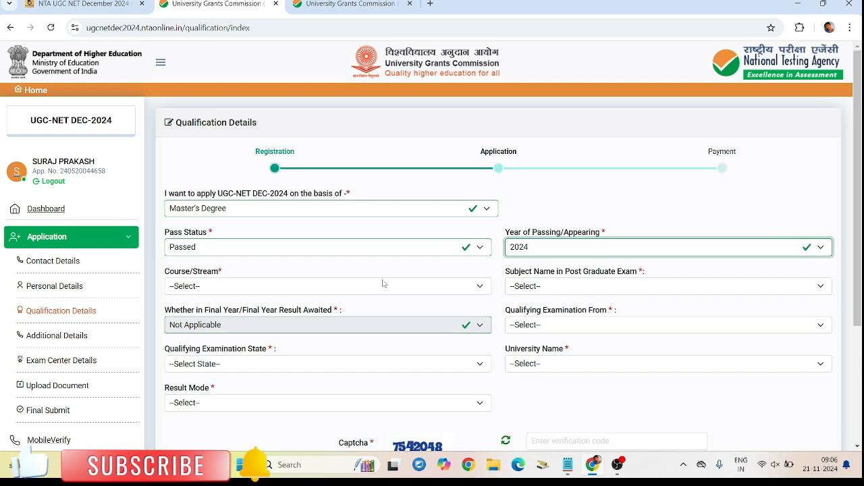
Step: Select MASTER OF BUSINESS ADMINISTRATION (MBA) as the course/stream
left_click(291, 290)
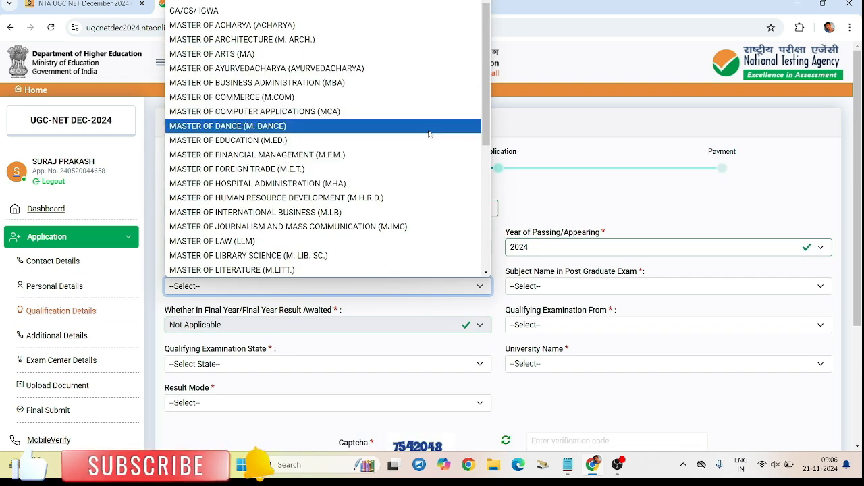
scroll(428, 200, "down", 4)
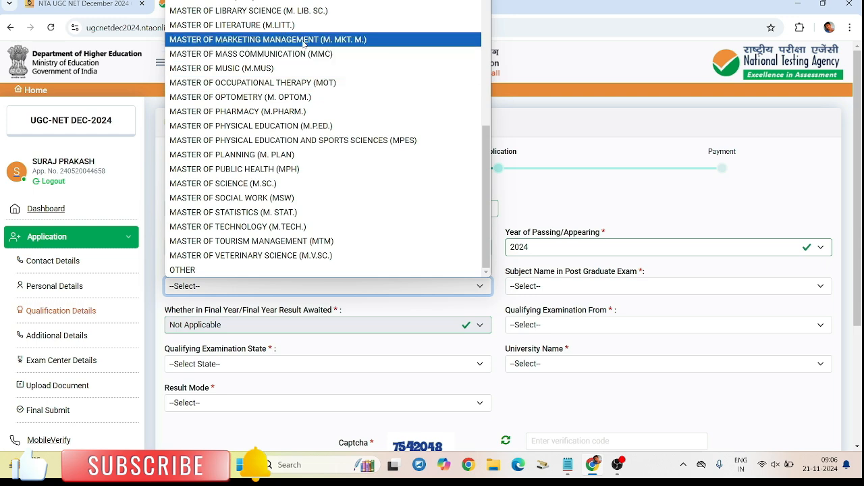
scroll(299, 36, "up", 5)
left_click(256, 82)
left_click(317, 286)
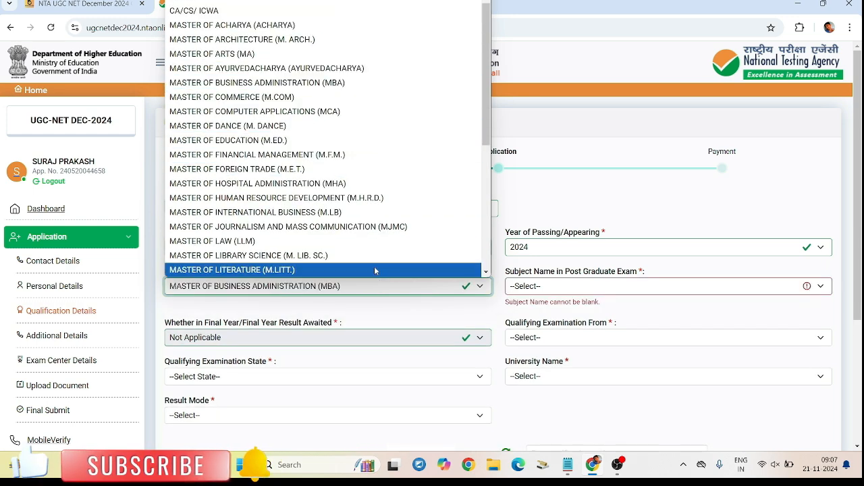
left_click(389, 301)
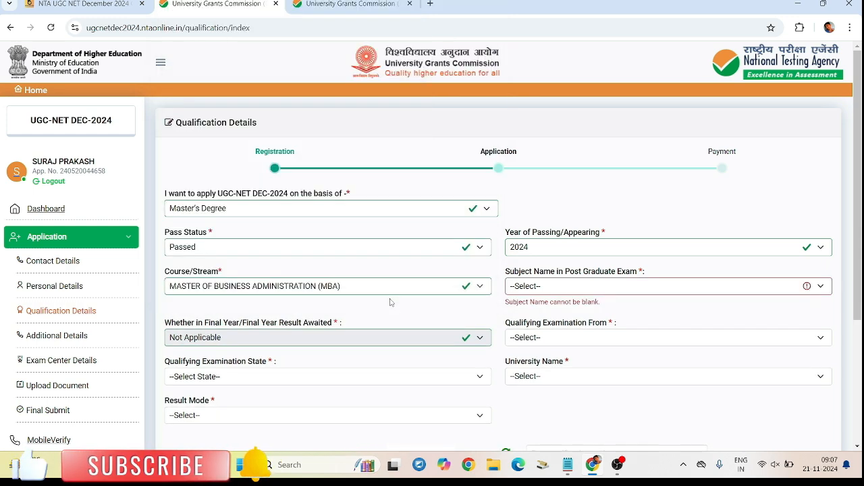
Step: Pick MANAGEMENT from the post-graduate subject list
left_click(540, 285)
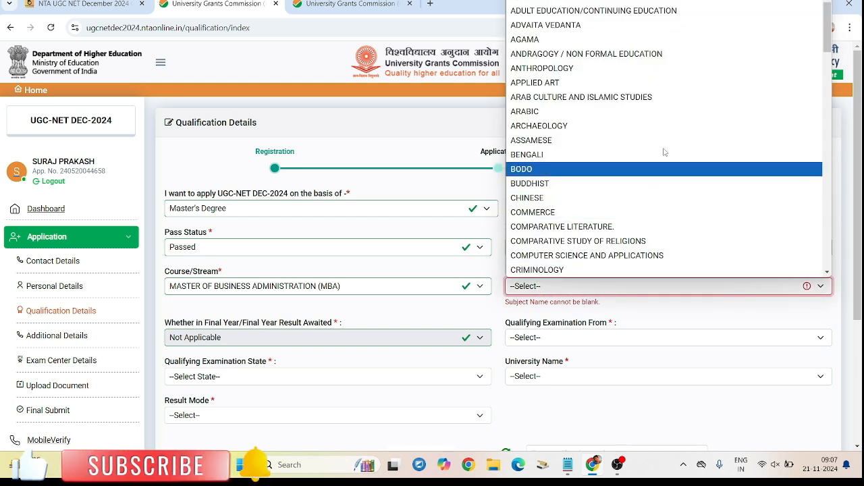
left_click(752, 319)
left_click(606, 286)
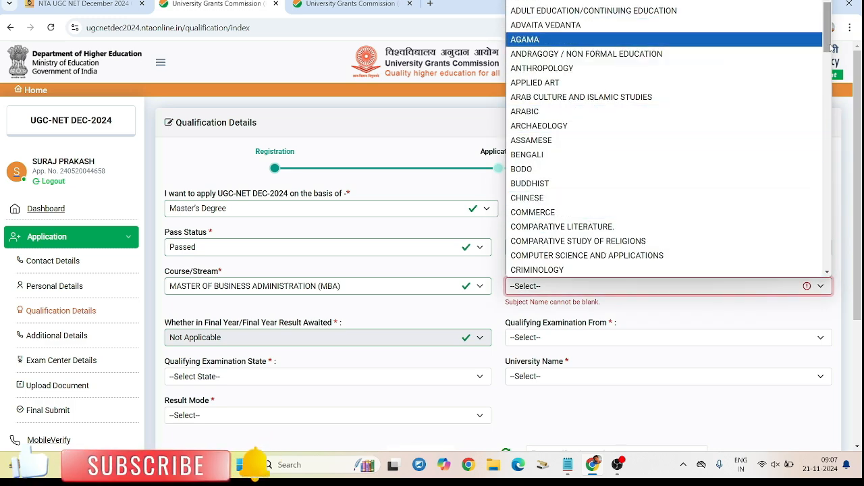
left_click_drag(827, 45, 808, 274)
scroll(702, 213, "up", 3)
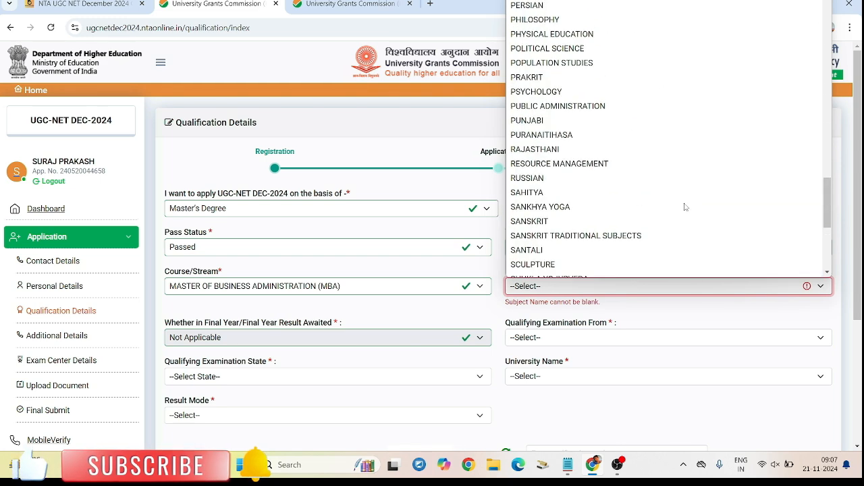
scroll(655, 196, "up", 5)
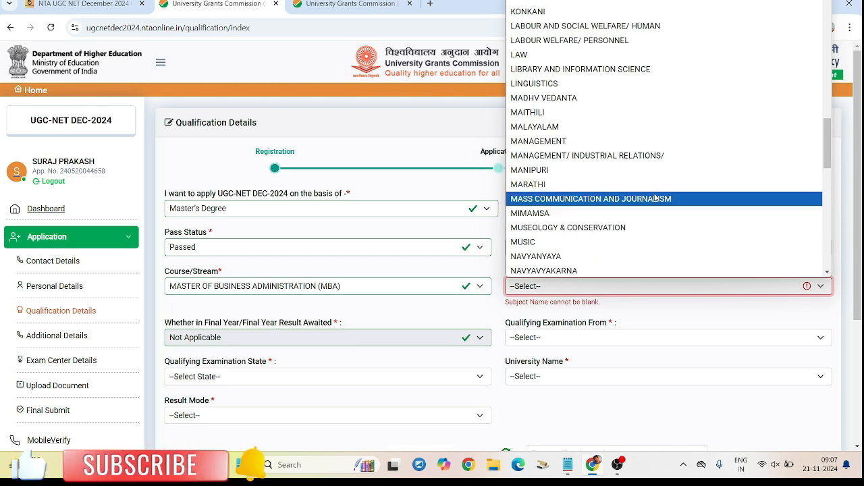
scroll(655, 196, "up", 1)
scroll(654, 196, "up", 1)
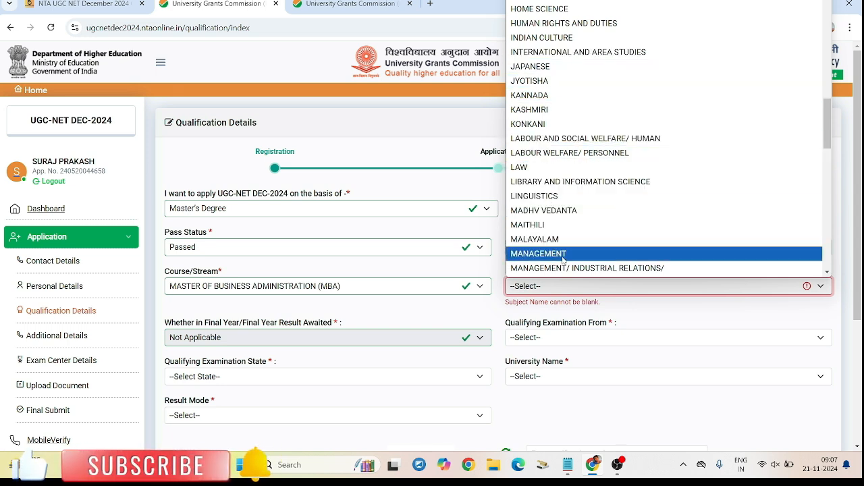
scroll(564, 261, "down", 2)
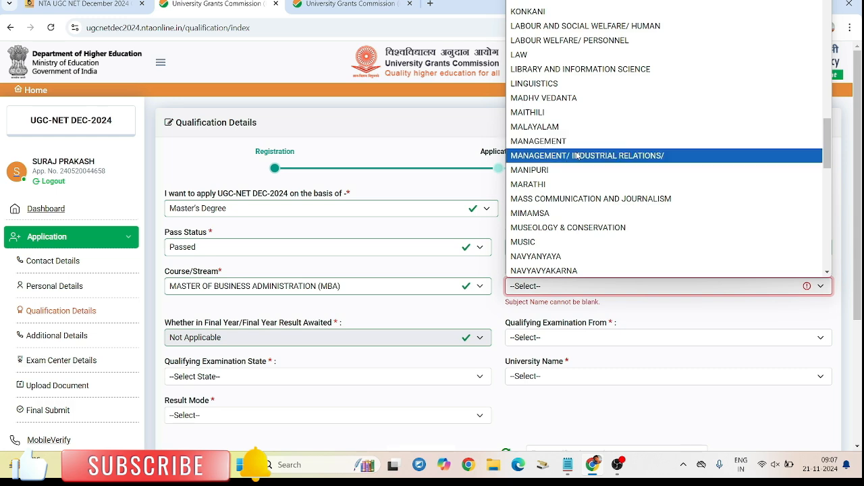
left_click(538, 141)
scroll(235, 209, "down", 2)
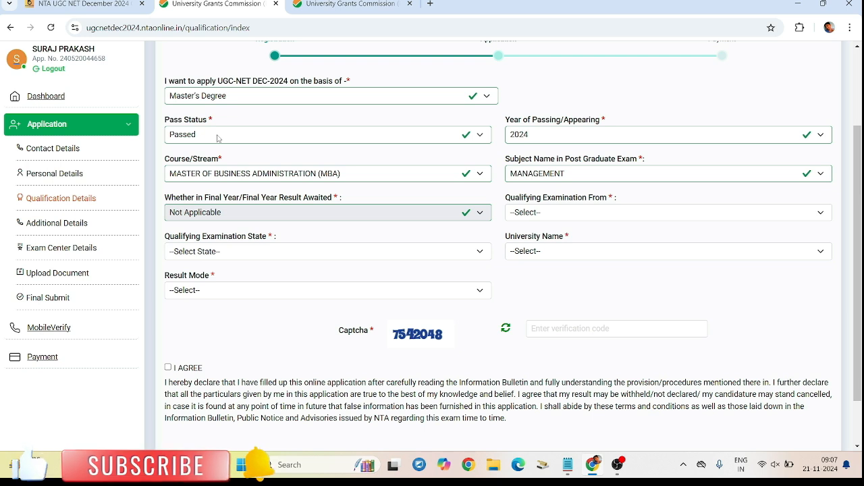
Step: Select INDIA for Qualifying Examination From and DELHI for Qualifying Examination State
left_click(550, 213)
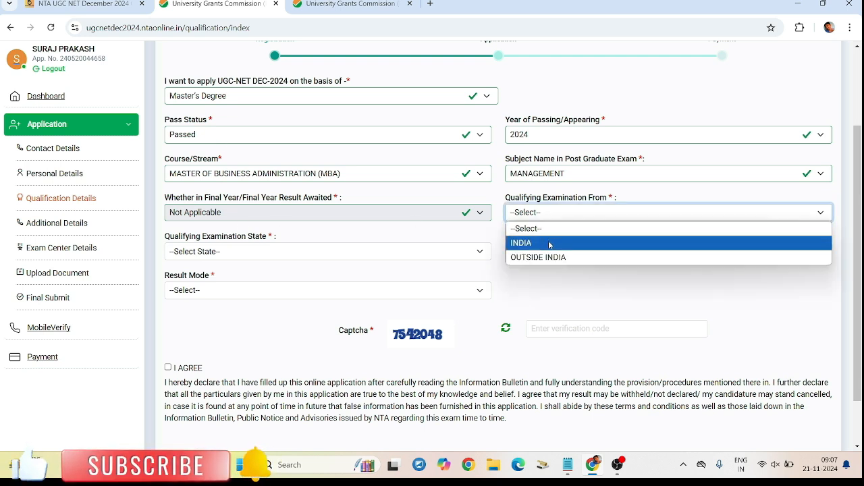
left_click(550, 244)
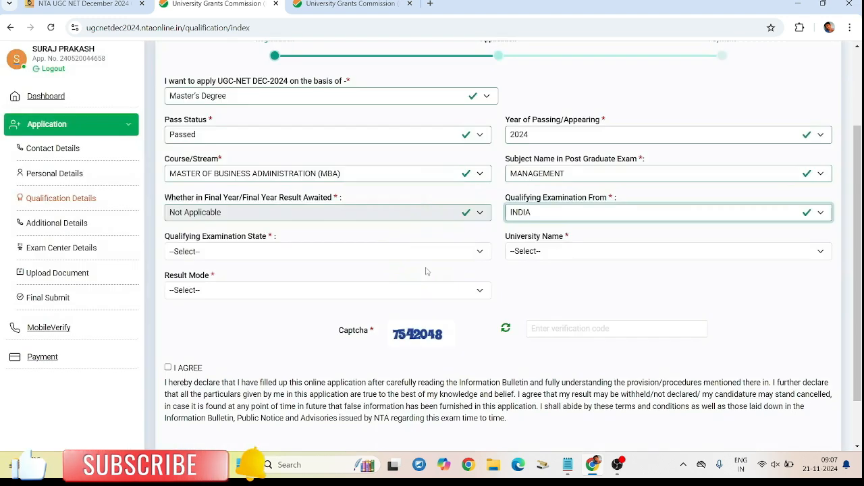
left_click(392, 256)
left_click(180, 141)
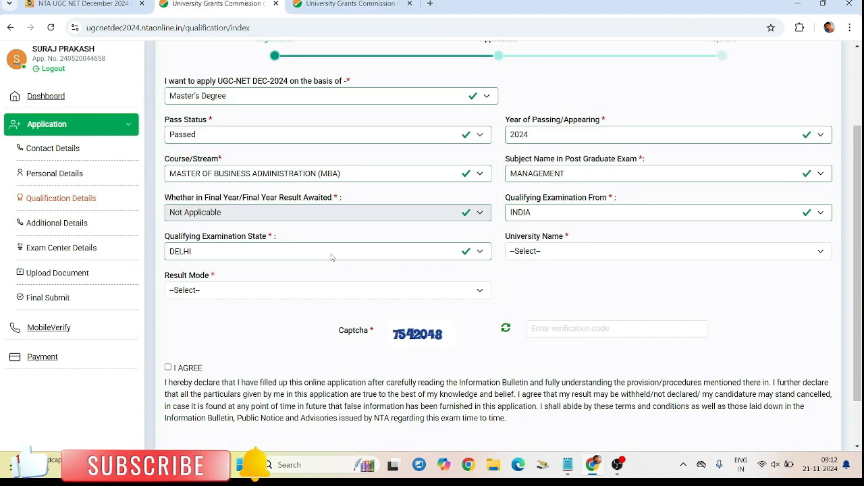